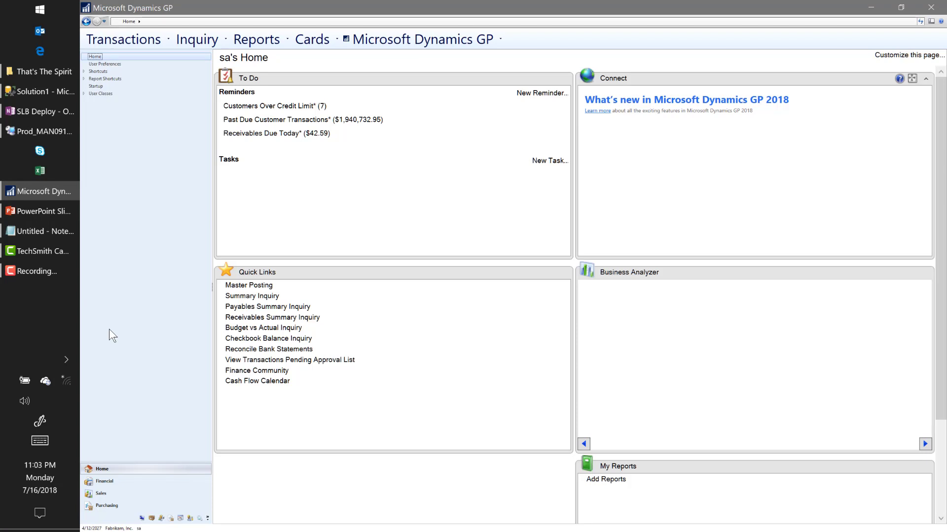
Open SmartList Builder from the Tools menu
{"action": "left_click", "coordinate": [403, 45]}
{"action": "mouse_move", "coordinate": [502, 122]}
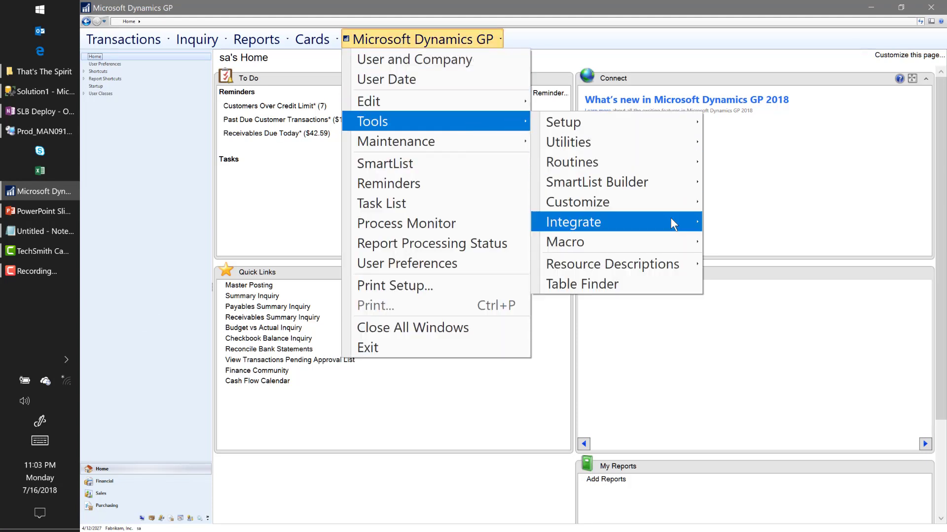
{"action": "mouse_move", "coordinate": [665, 178]}
{"action": "left_click", "coordinate": [738, 179]}
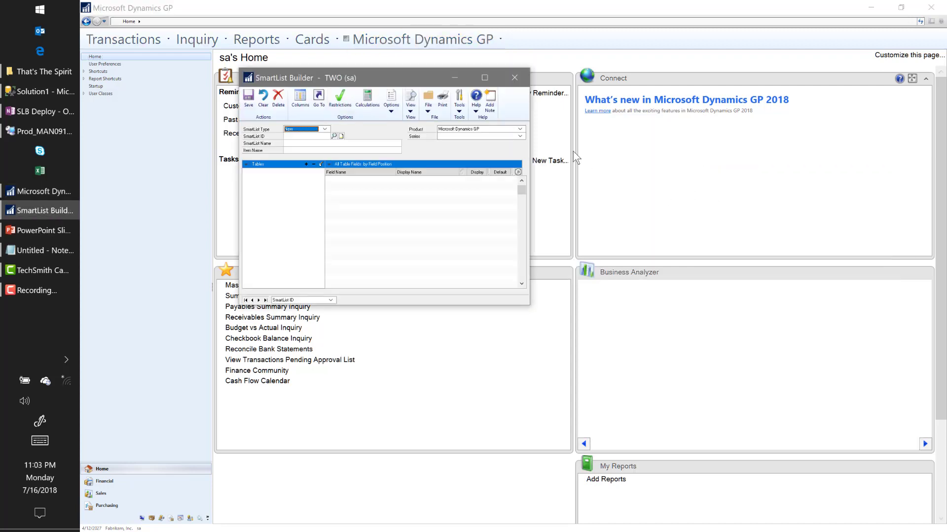
Enter SmartList ID VENDORS_ADTL and name 'Vendors - Additional Information'
{"action": "key", "text": "Tab"}
{"action": "type", "text": "VENDORS"}
{"action": "key", "text": "Tab"}
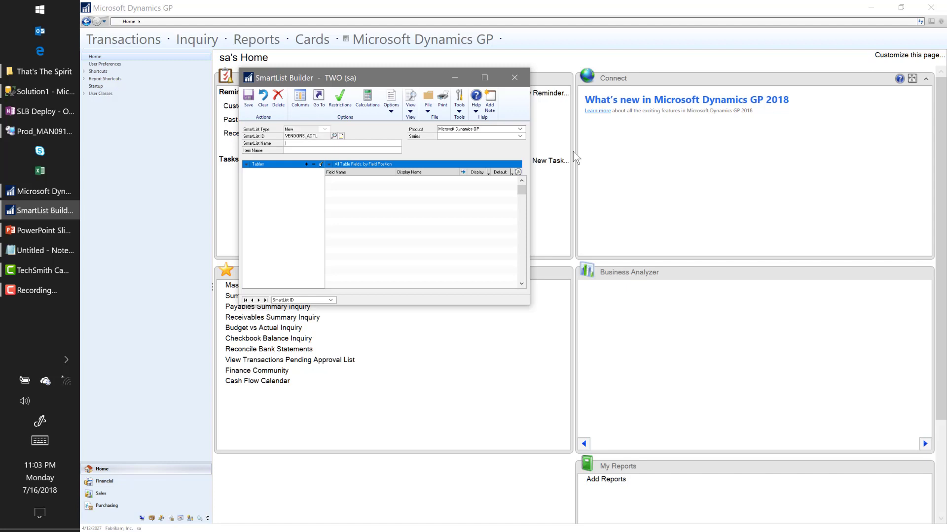
{"action": "type", "text": "Vendors - Additional Information"}
{"action": "key", "text": "Tab"}
{"action": "key", "text": "Tab"}
{"action": "key", "text": "Tab"}
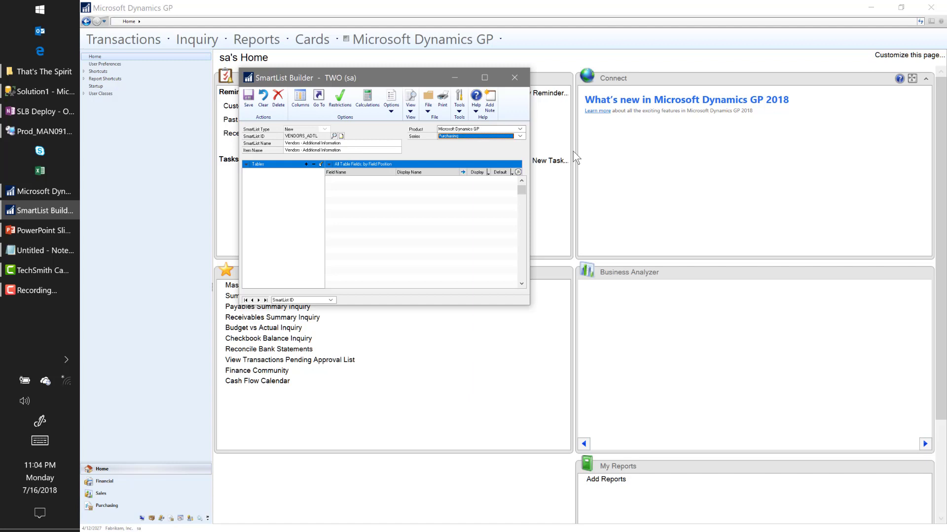
Add PM Vendor Master File as a Microsoft Dynamics GP table and save it
{"action": "left_click", "coordinate": [307, 164]}
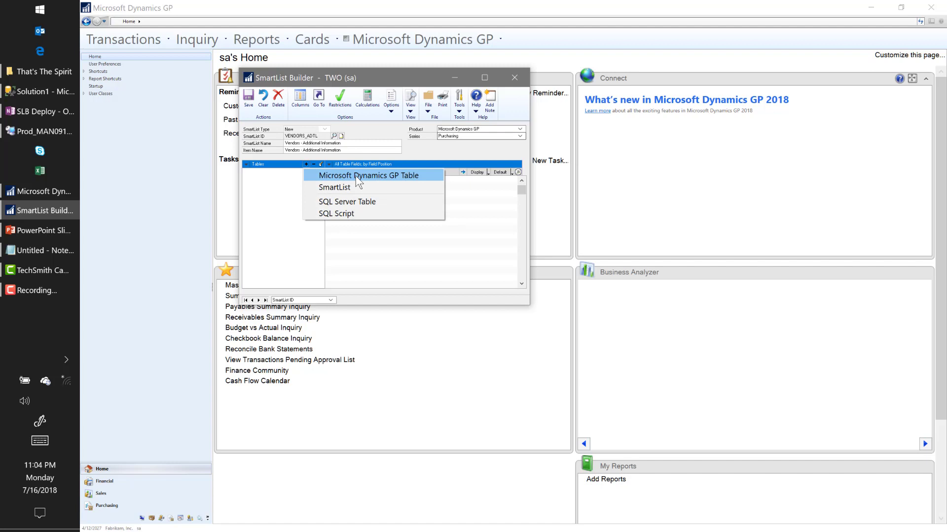
{"action": "left_click", "coordinate": [356, 176]}
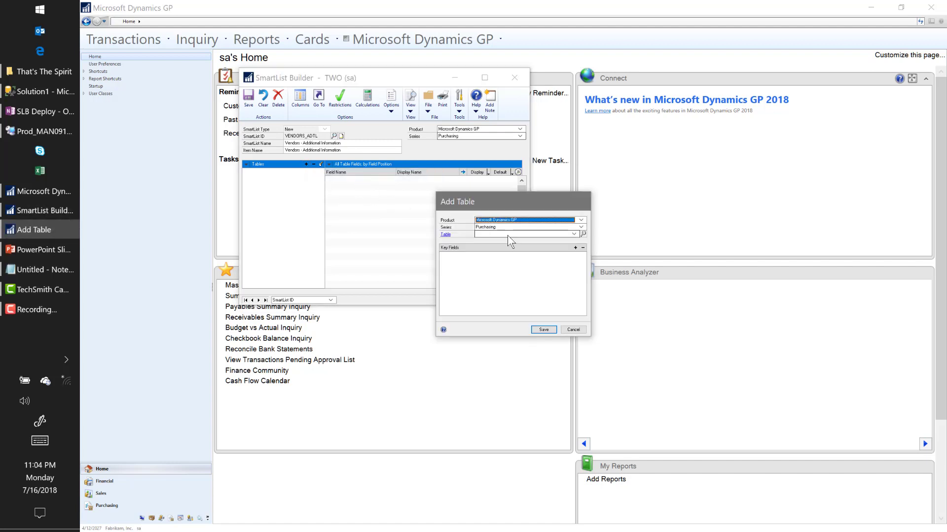
{"action": "left_click", "coordinate": [507, 235]}
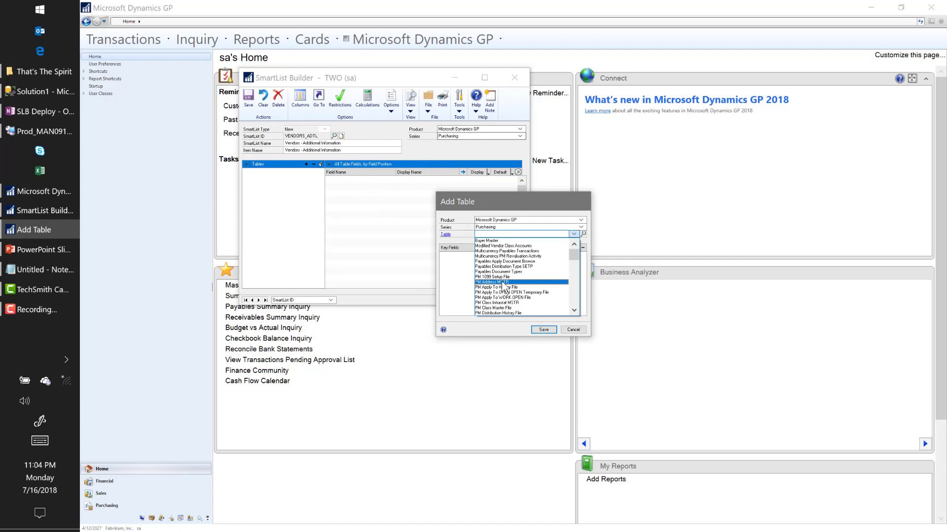
{"action": "scroll", "coordinate": [504, 285], "scroll_direction": "down", "scroll_amount": 2}
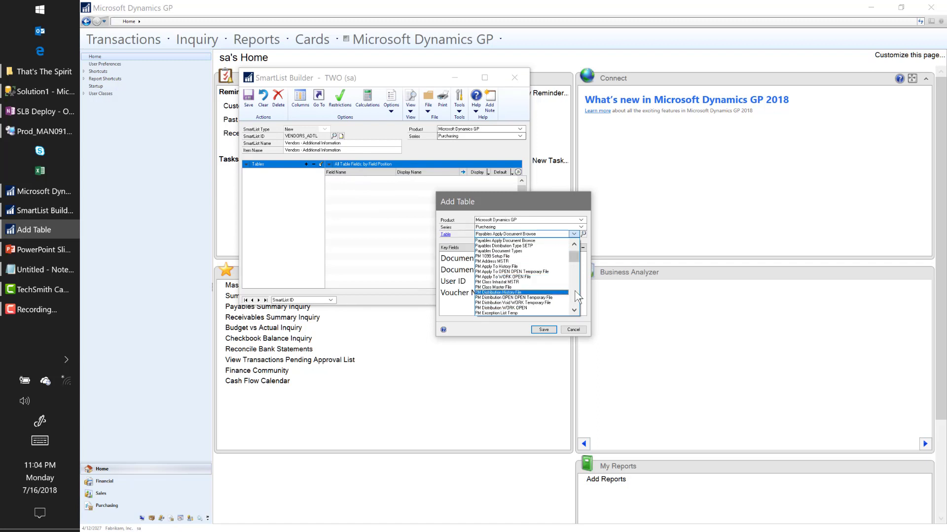
{"action": "scroll", "coordinate": [575, 293], "scroll_direction": "down", "scroll_amount": 15}
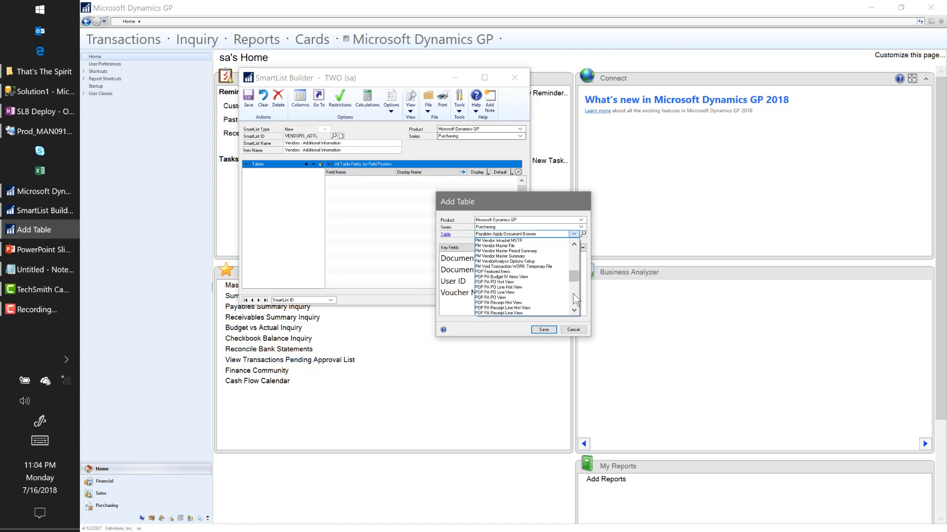
{"action": "left_click", "coordinate": [488, 246]}
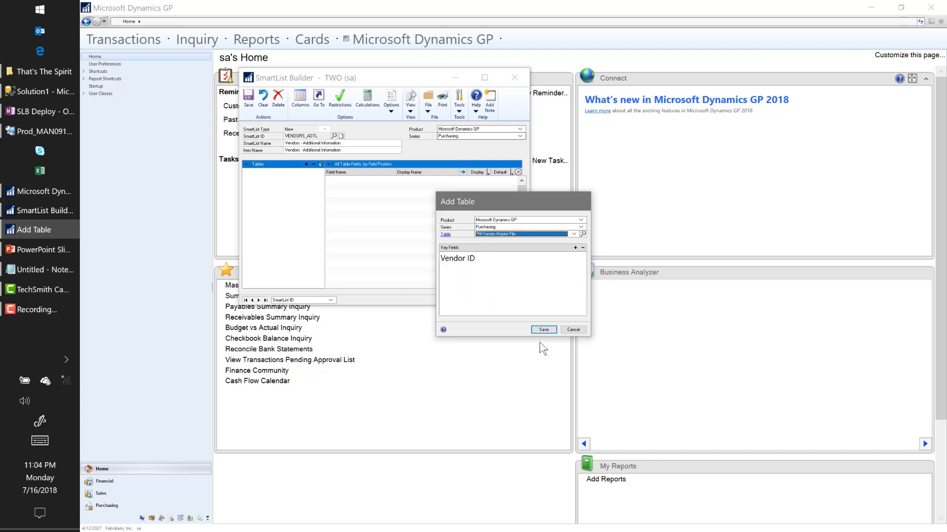
{"action": "left_click", "coordinate": [542, 329]}
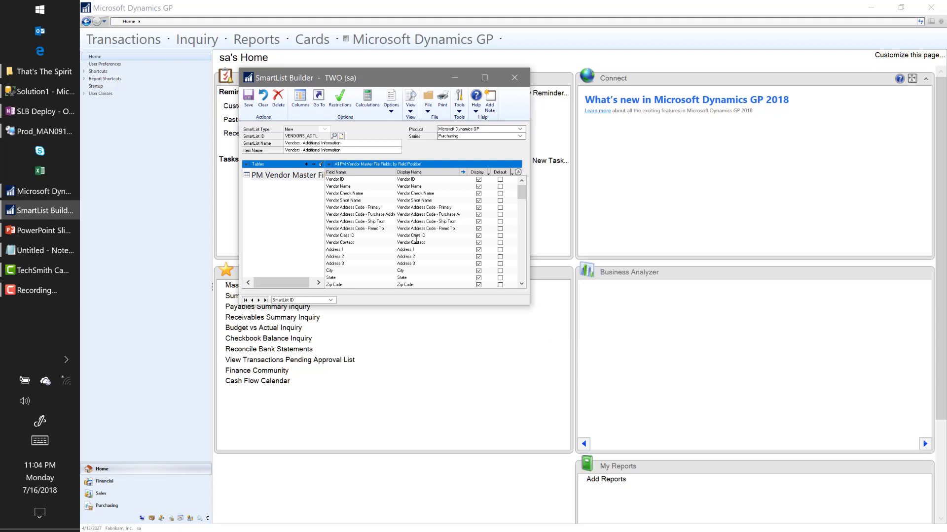
Add PM Address MSTR as a new Dynamics GP table linked from PM Vendor Master File
{"action": "left_click", "coordinate": [305, 172]}
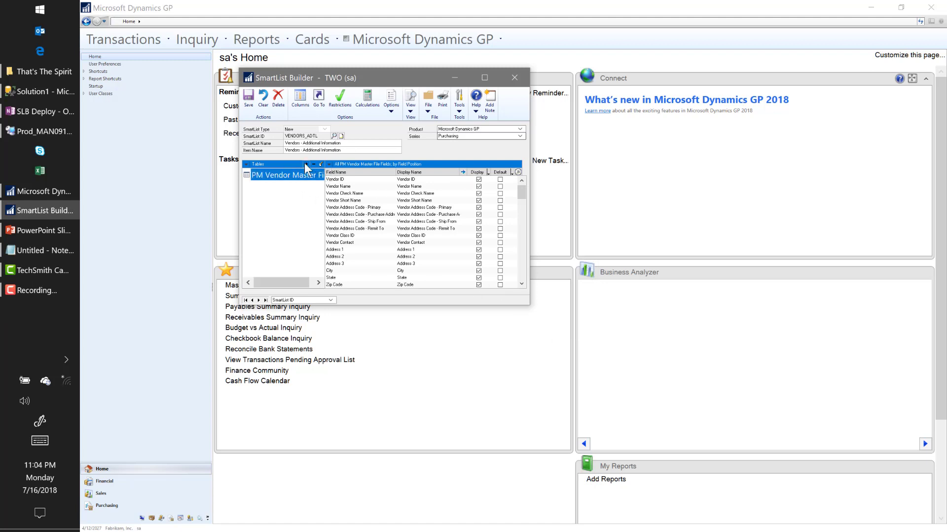
{"action": "left_click", "coordinate": [306, 165]}
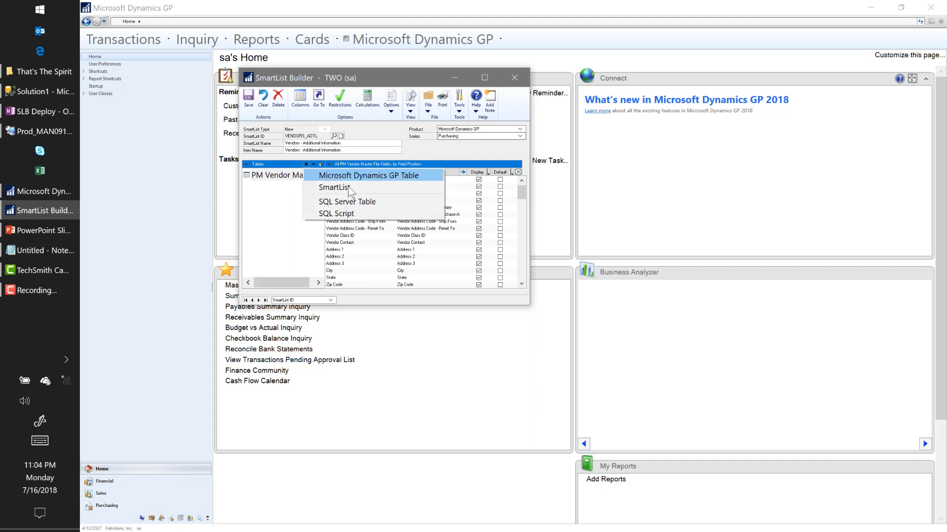
{"action": "left_click", "coordinate": [354, 176]}
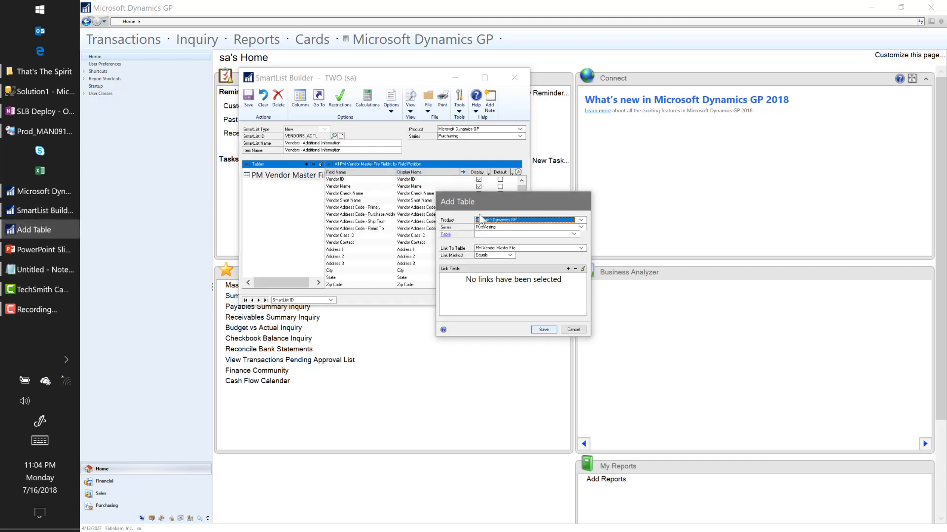
{"action": "left_click", "coordinate": [492, 233]}
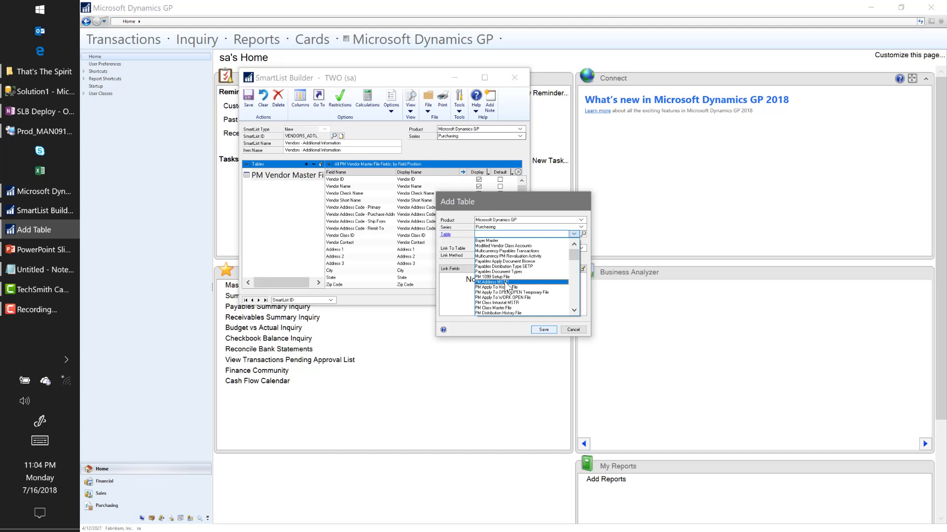
{"action": "left_click", "coordinate": [506, 283]}
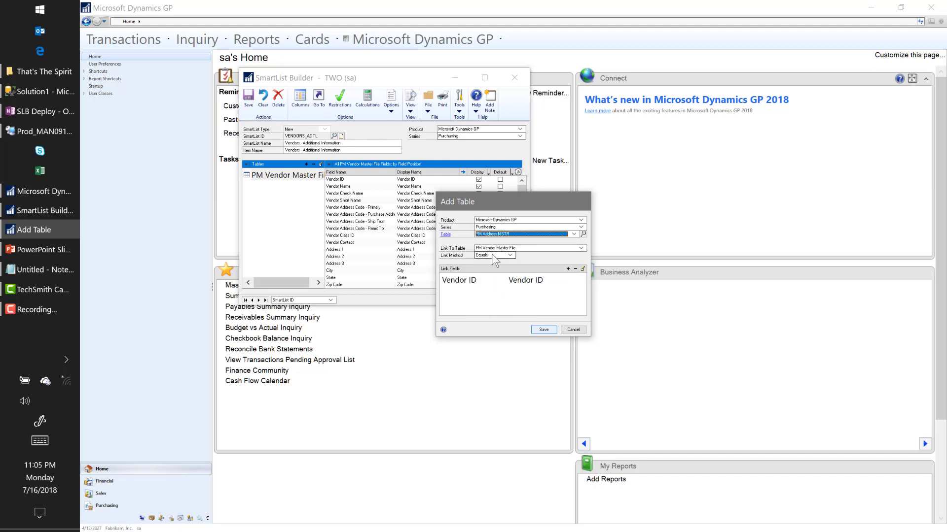
Set the join to Left Outer and begin a second link beside Vendor ID
{"action": "left_click", "coordinate": [500, 256]}
{"action": "left_click", "coordinate": [489, 267]}
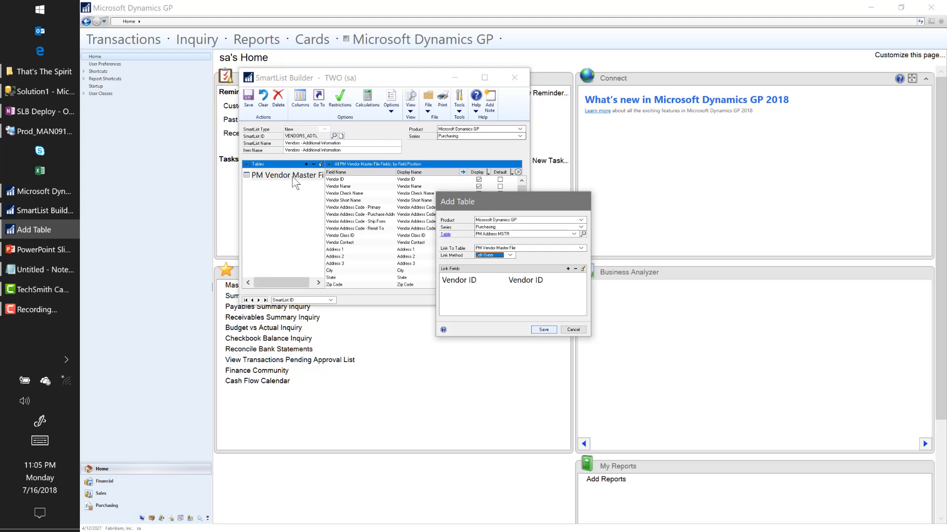
{"action": "left_click", "coordinate": [501, 282]}
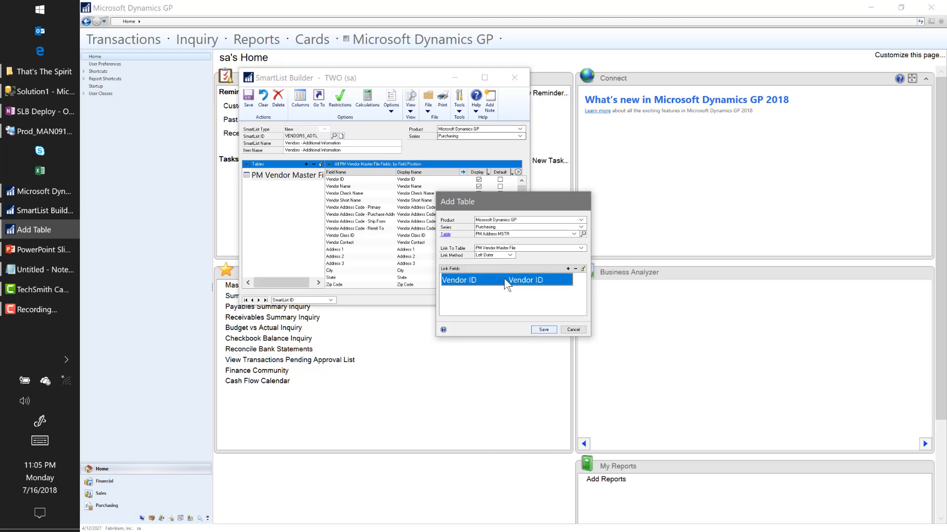
{"action": "left_click", "coordinate": [567, 270]}
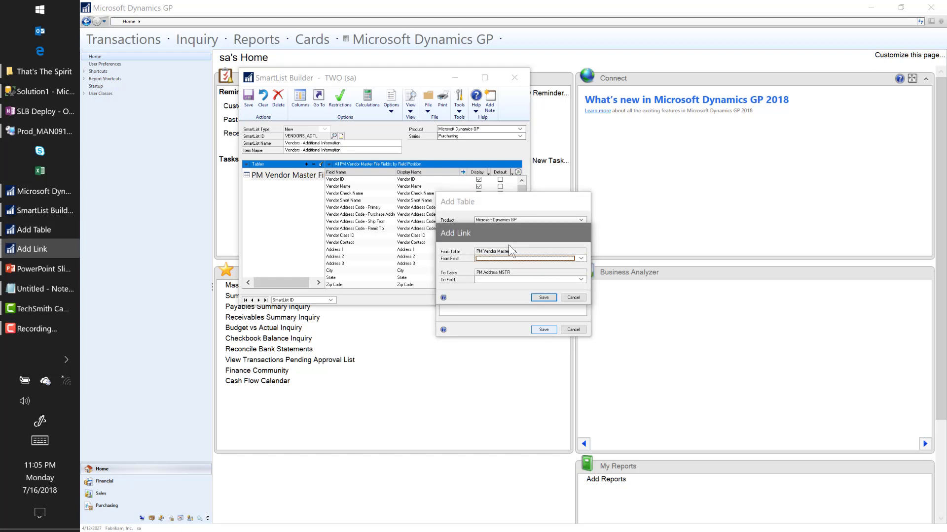
Link Vendor Address Code - 1099 to Address Code and save PM Address MSTR to the SmartList
{"action": "left_click_drag", "start_coordinate": [512, 236], "coordinate": [600, 318]}
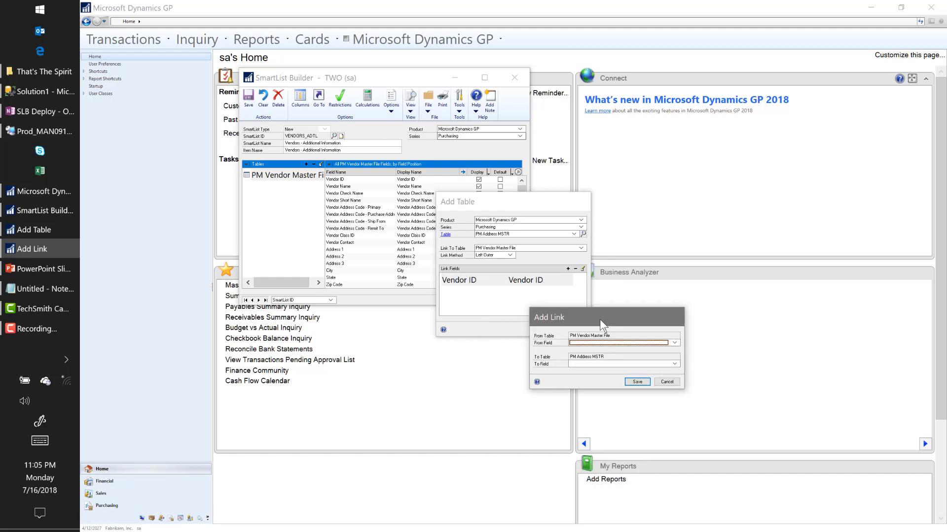
{"action": "left_click", "coordinate": [574, 340]}
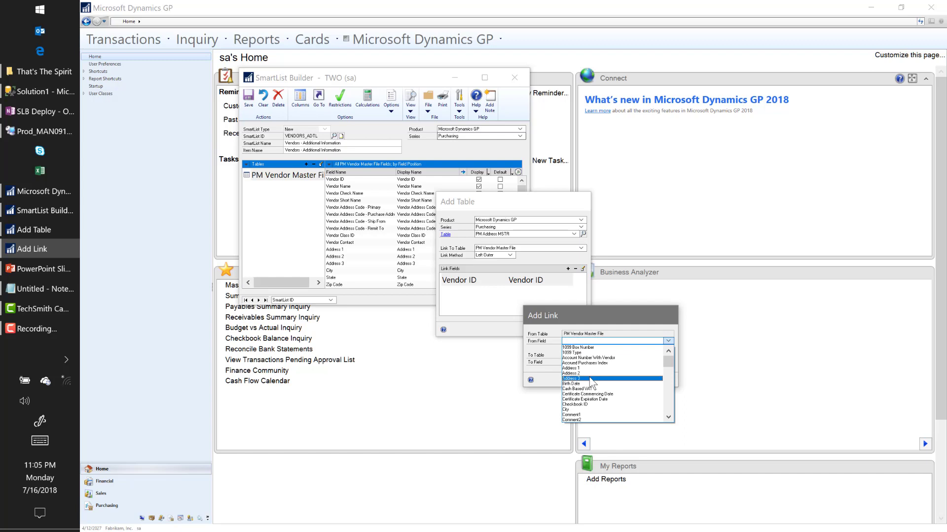
{"action": "key", "text": "v"}
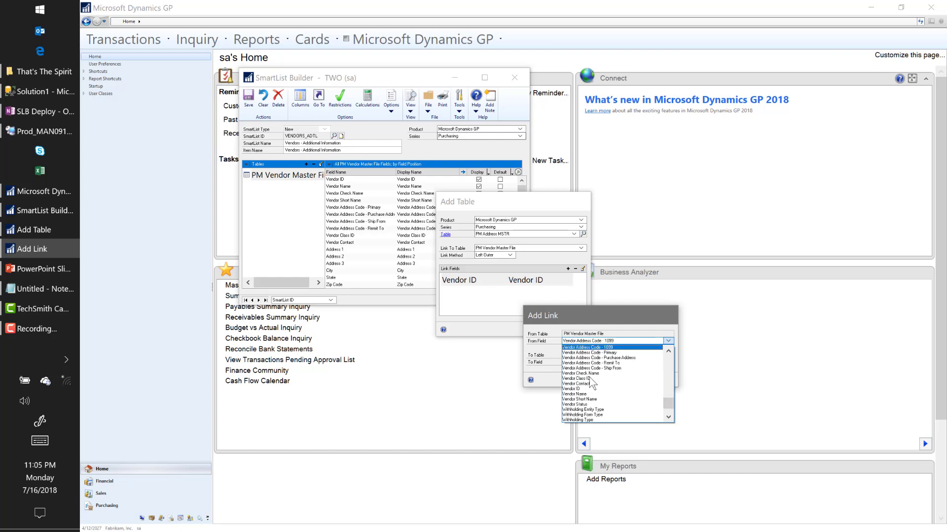
{"action": "left_click", "coordinate": [580, 348]}
{"action": "left_click", "coordinate": [580, 360]}
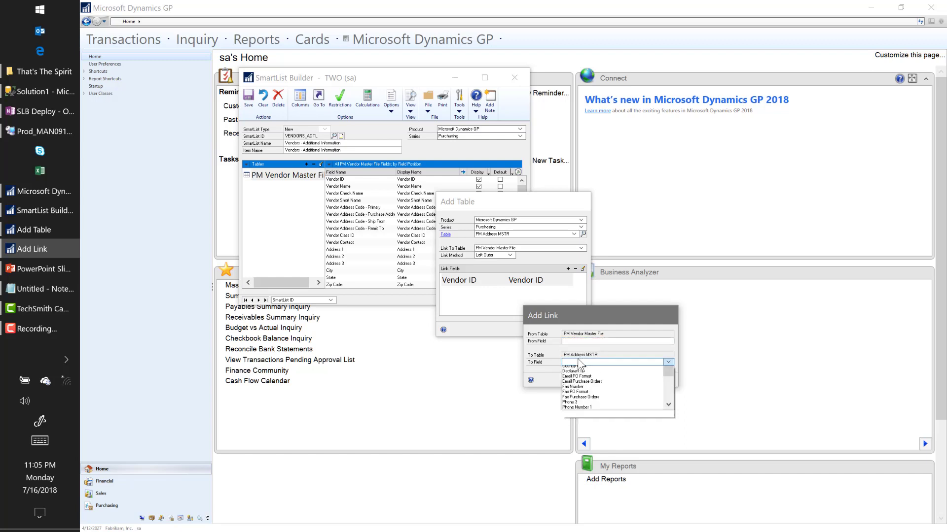
{"action": "left_click", "coordinate": [580, 385]}
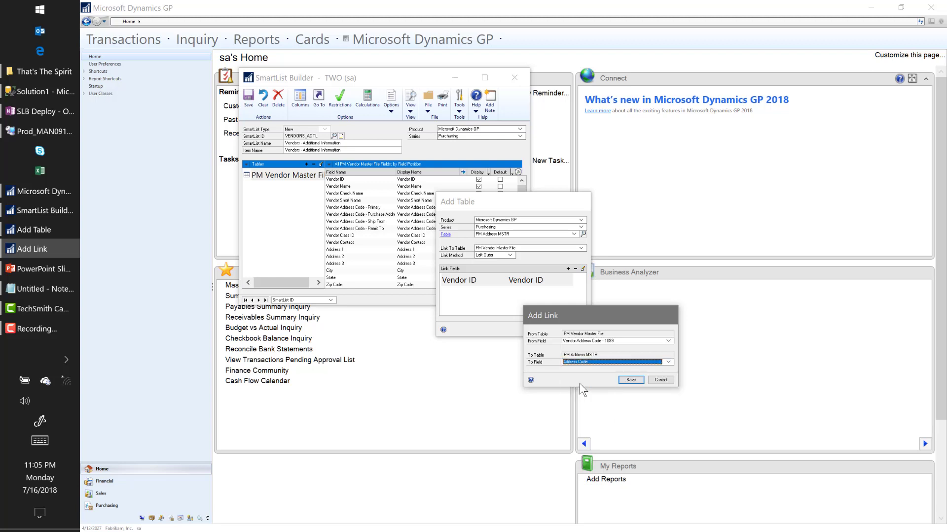
{"action": "left_click", "coordinate": [631, 380]}
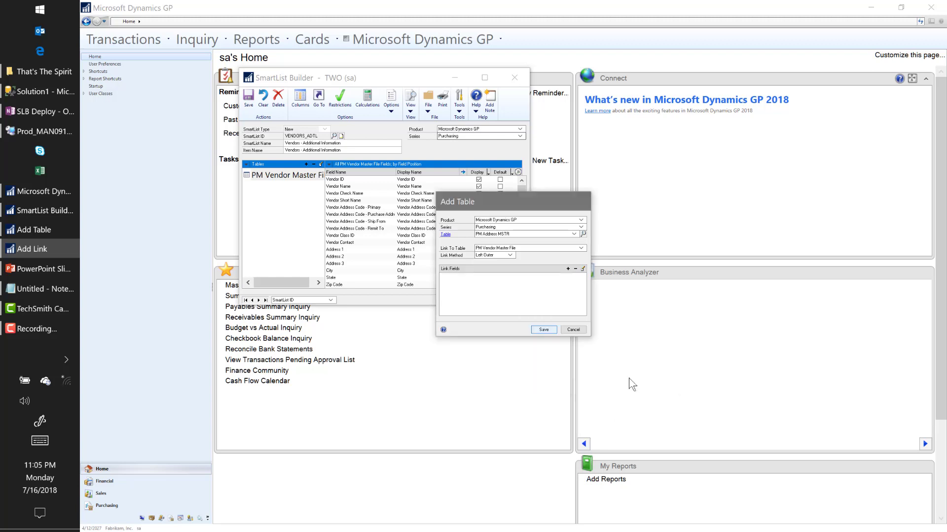
{"action": "left_click", "coordinate": [543, 330]}
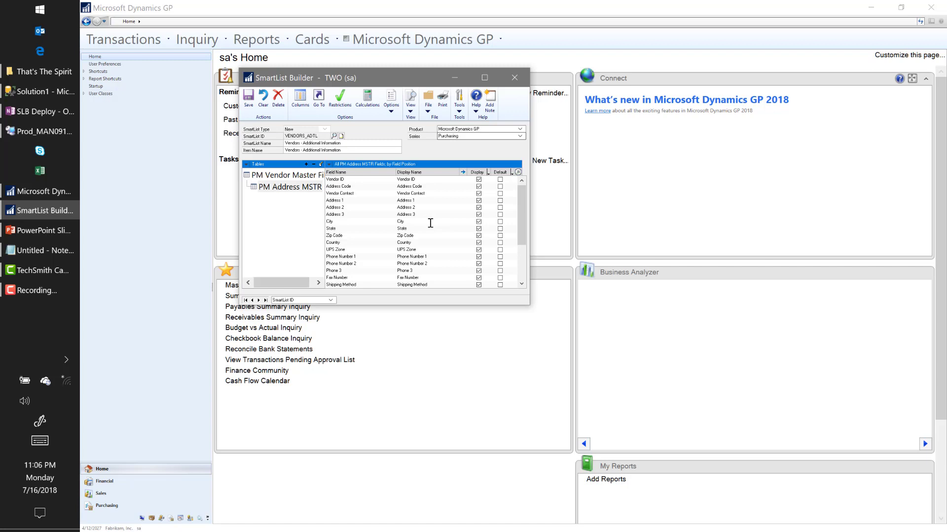
Hide all PM Address MSTR fields except Address Code and Address 1–3
{"action": "left_click", "coordinate": [488, 172]}
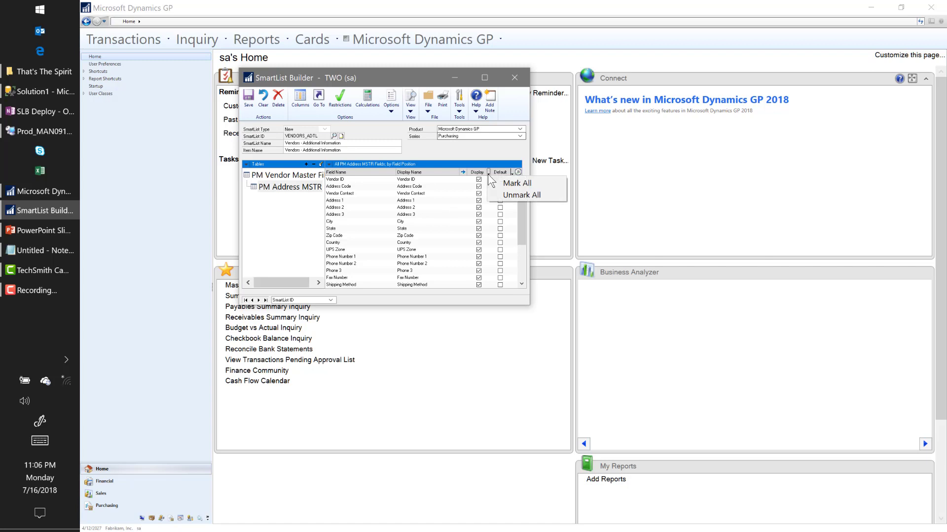
{"action": "left_click", "coordinate": [513, 196]}
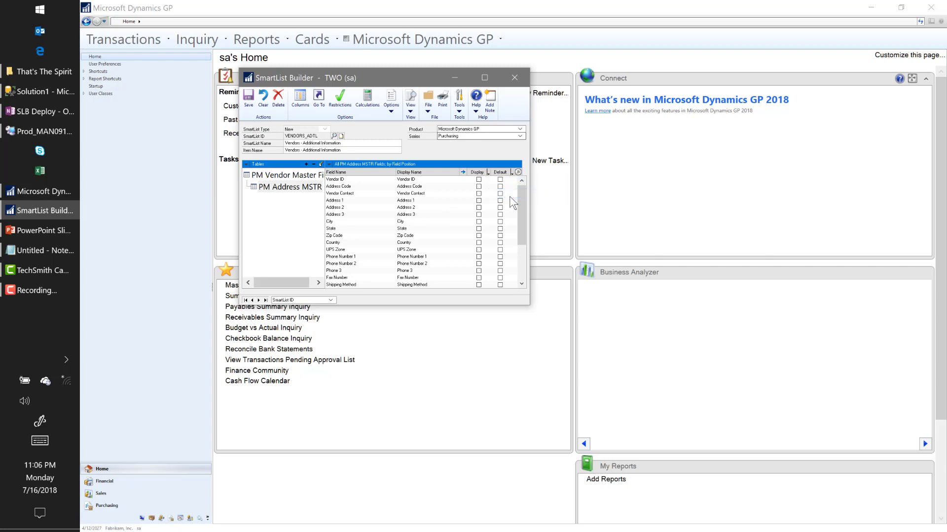
{"action": "left_click", "coordinate": [479, 187]}
{"action": "left_click", "coordinate": [478, 200]}
{"action": "left_click", "coordinate": [478, 207]}
{"action": "left_click", "coordinate": [478, 214]}
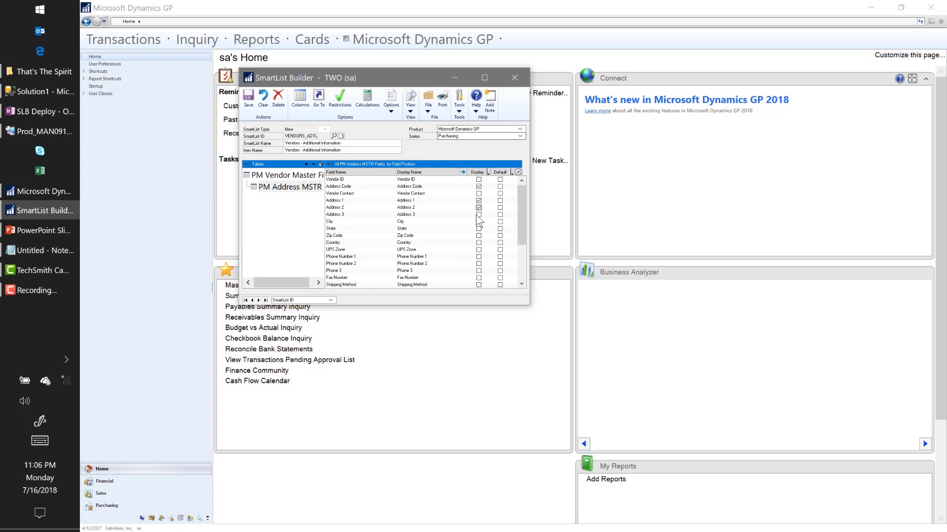
Append ' - 1099' to the Address 1, 2 and 3 display names
{"action": "left_click", "coordinate": [428, 201]}
{"action": "key", "text": "End"}
{"action": "key", "text": "Tab"}
{"action": "key", "text": "Tab"}
{"action": "key", "text": "Tab"}
{"action": "key", "text": "End"}
{"action": "key", "text": "Tab"}
{"action": "key", "text": "Tab"}
{"action": "key", "text": "Tab"}
{"action": "key", "text": "End"}
{"action": "type", "text": "- 1099"}
{"action": "key", "text": "Tab"}
{"action": "left_click", "coordinate": [302, 179]}
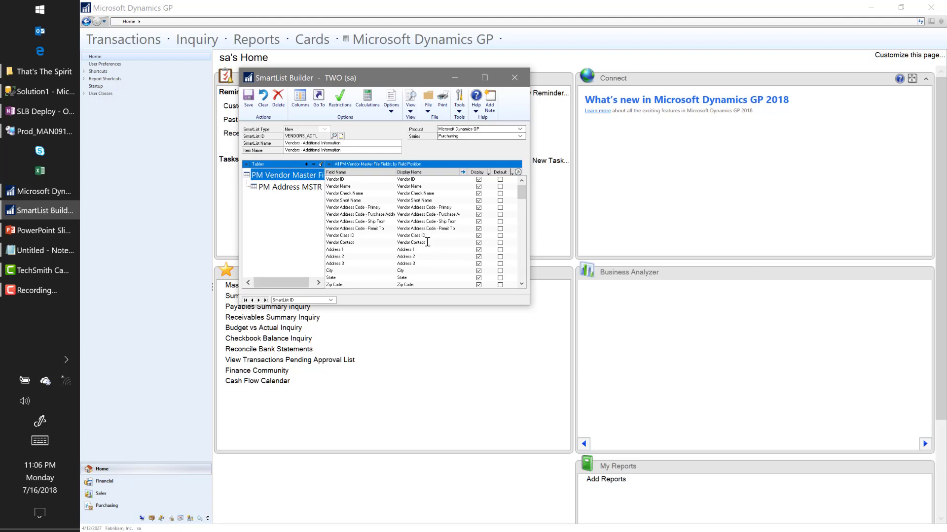
Open the Go To setup and start adding a built-in Go To
{"action": "left_click", "coordinate": [319, 108]}
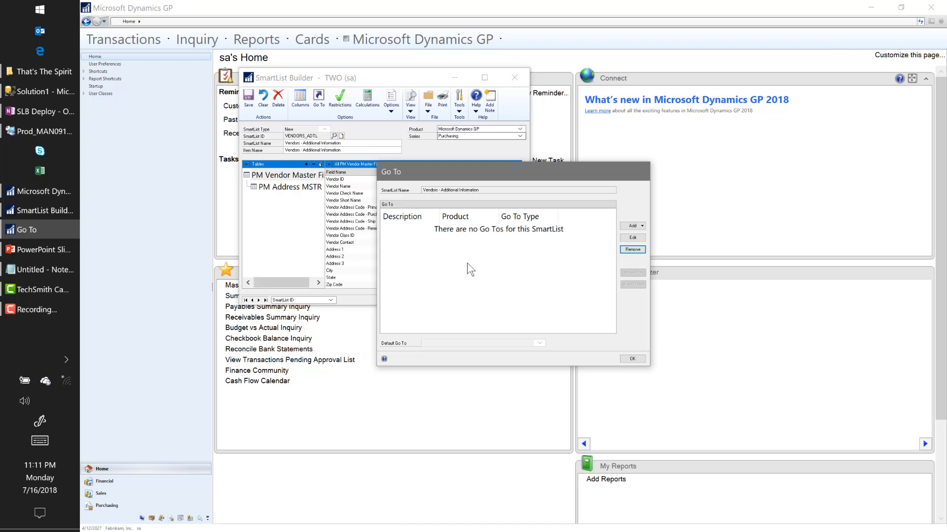
{"action": "left_click", "coordinate": [638, 227]}
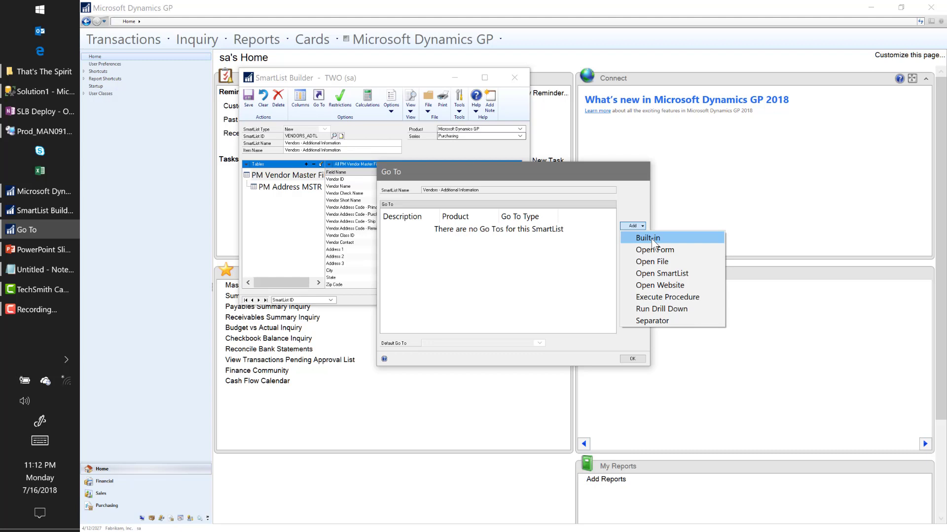
{"action": "left_click", "coordinate": [652, 239]}
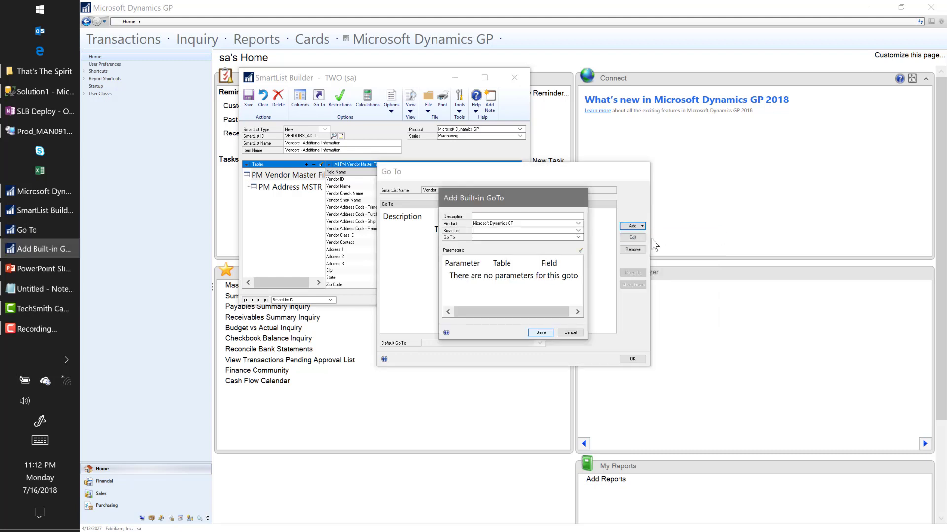
Save a built-in Go To named Vendor targeting the Vendors SmartList's View with VENDORID
{"action": "key", "text": "Tab"}
{"action": "type", "text": "V"}
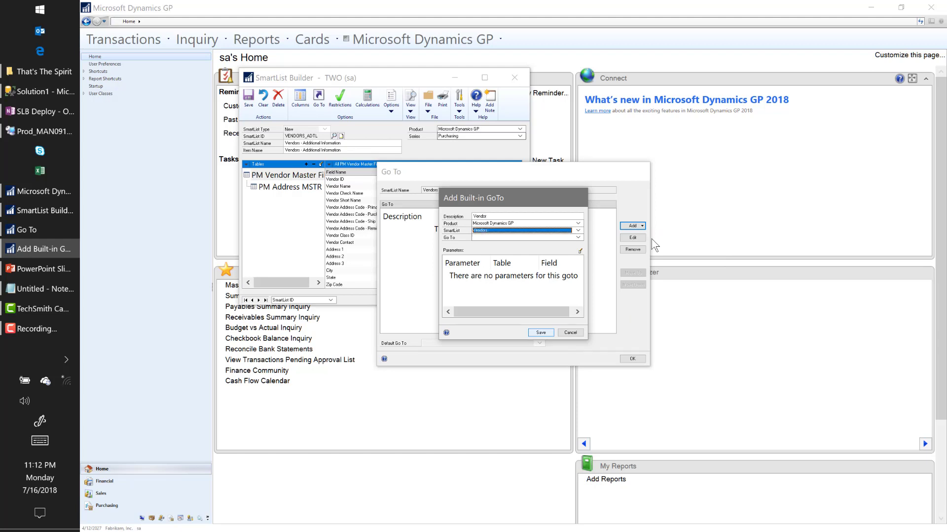
{"action": "key", "text": "Tab"}
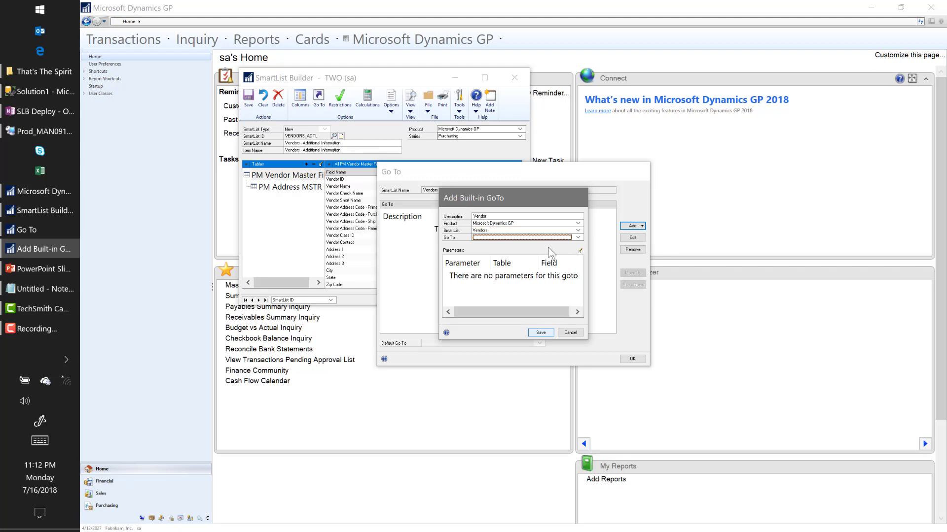
{"action": "left_click", "coordinate": [502, 237]}
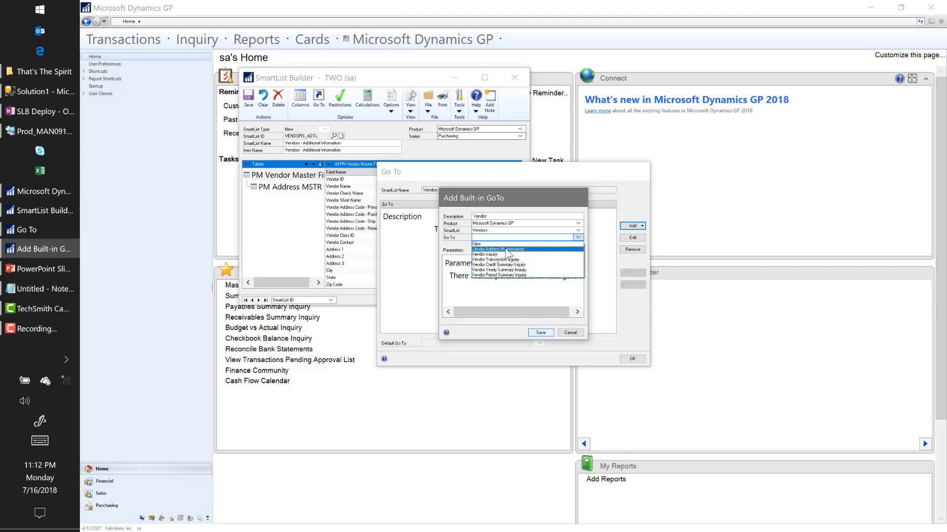
{"action": "left_click", "coordinate": [490, 245]}
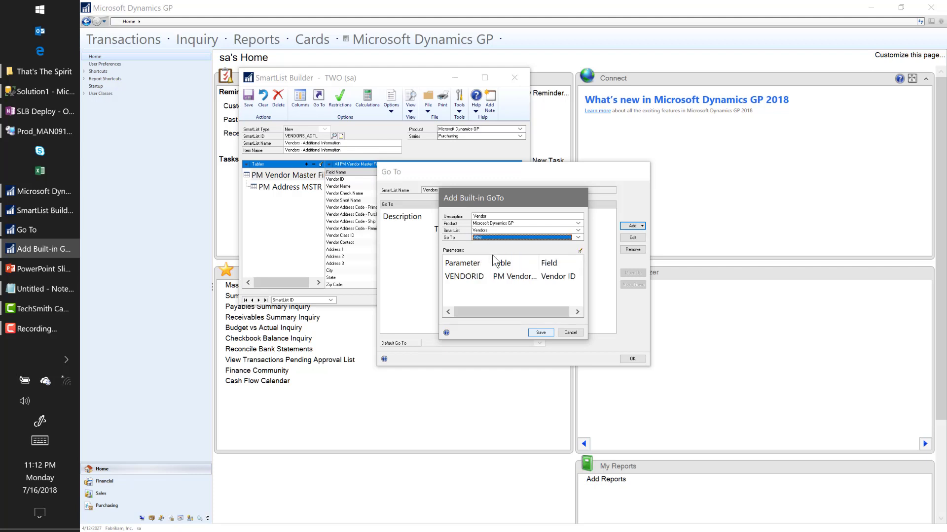
{"action": "left_click", "coordinate": [484, 276]}
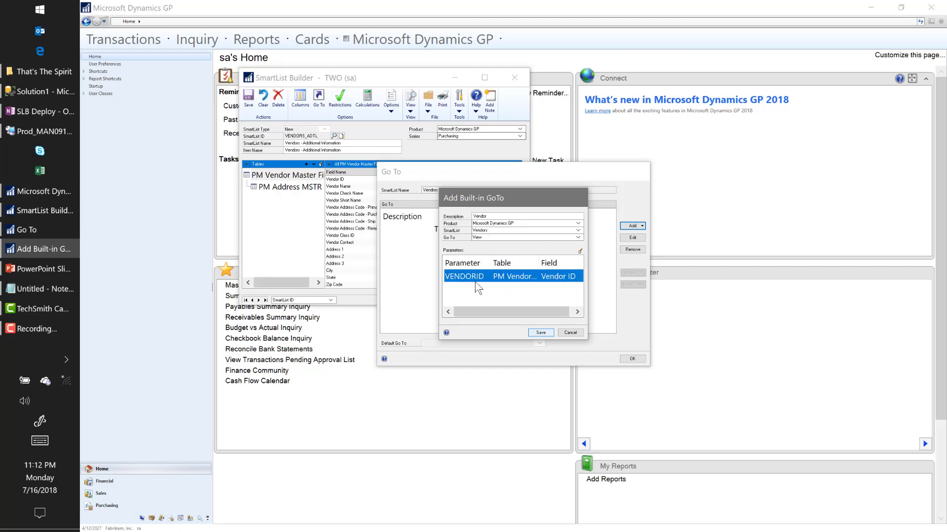
{"action": "left_click", "coordinate": [540, 333]}
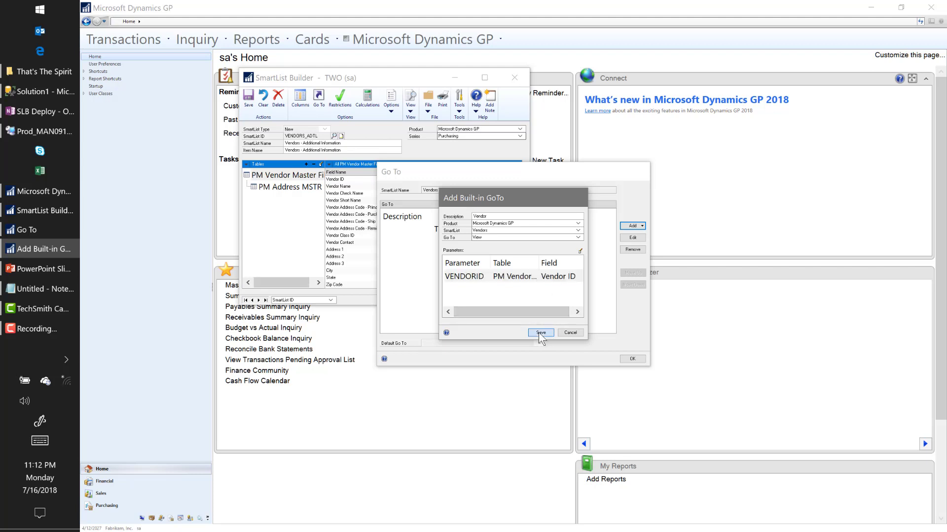
Keep Vendor as the default Go To and confirm the Go To window with OK
{"action": "left_click", "coordinate": [481, 235]}
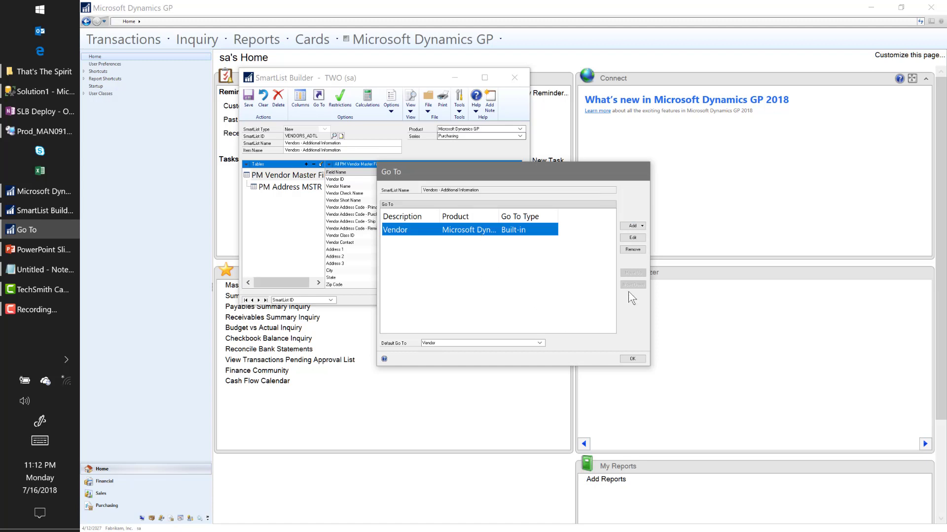
{"action": "left_click", "coordinate": [632, 226]}
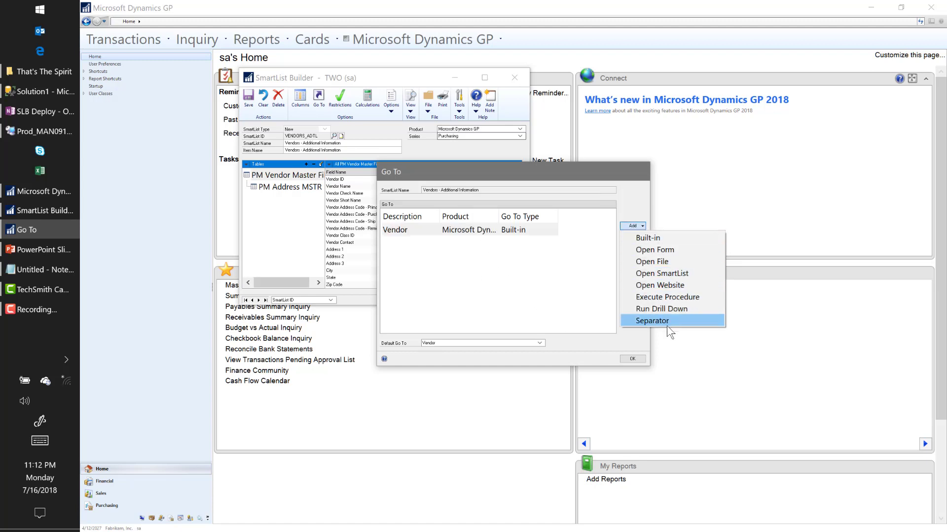
{"action": "left_click", "coordinate": [542, 278]}
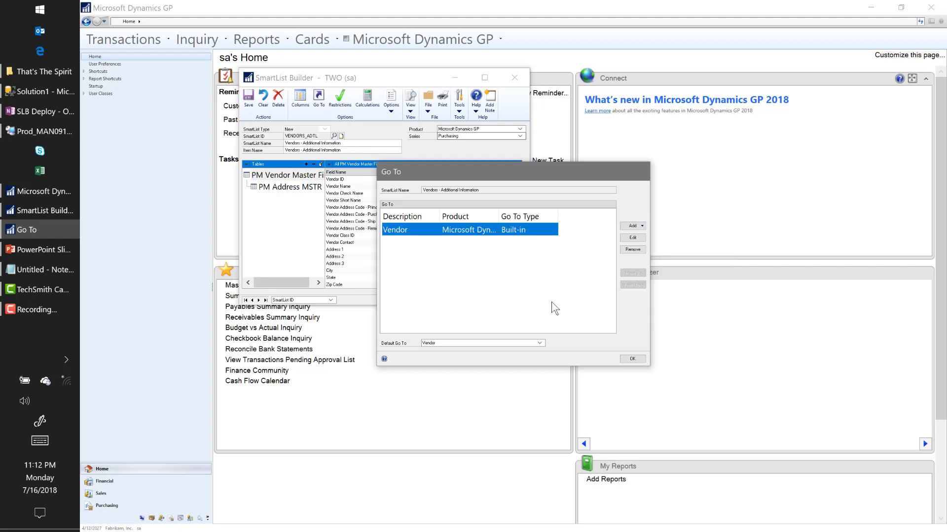
{"action": "left_click", "coordinate": [634, 357]}
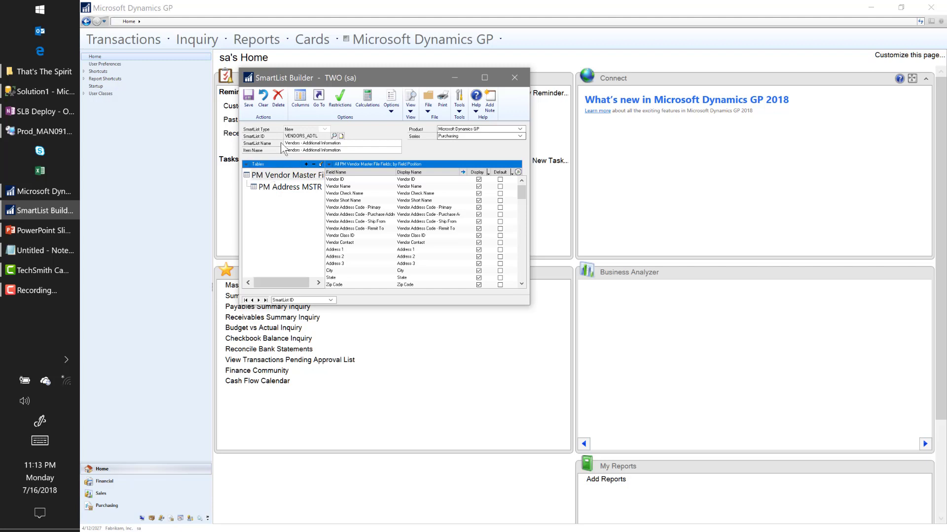
After the missing-defaults warning, mark Vendor ID, Name, Check Name and Short Name as defaults
{"action": "left_click", "coordinate": [251, 99]}
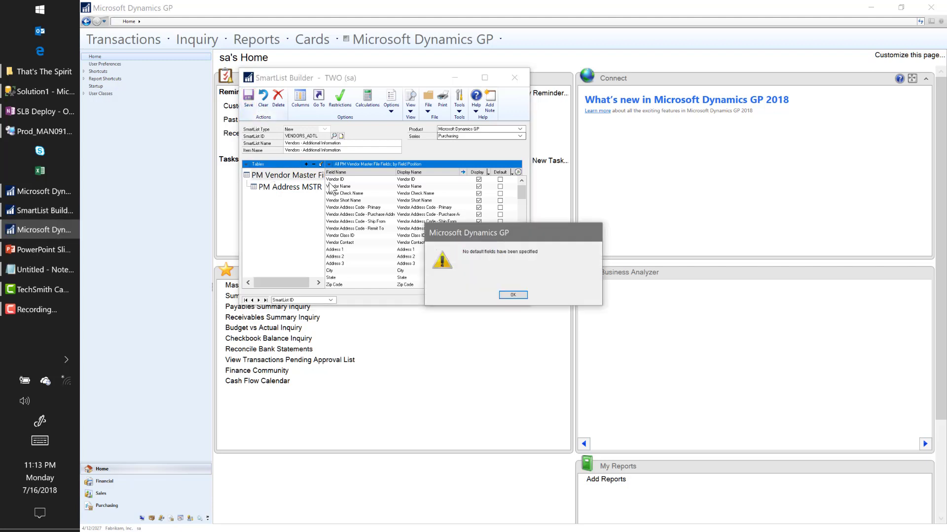
{"action": "left_click", "coordinate": [510, 296]}
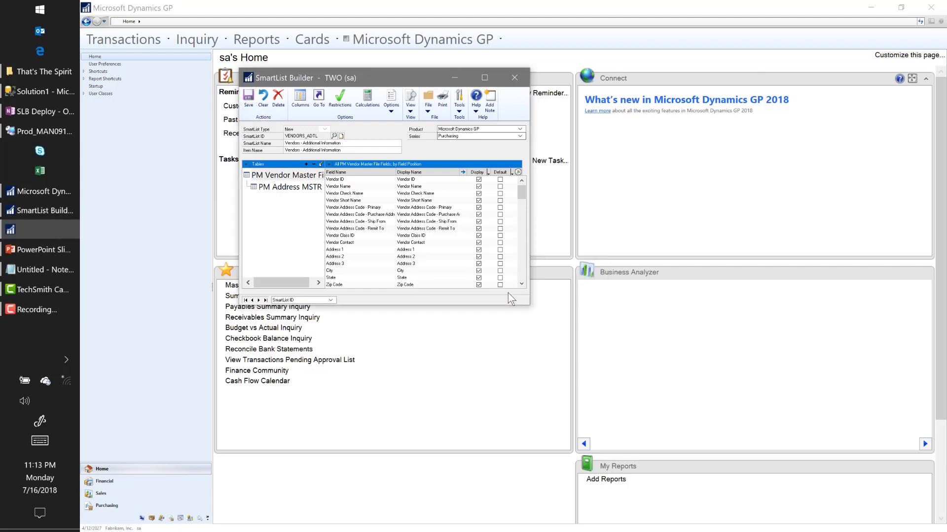
{"action": "left_click", "coordinate": [500, 180]}
{"action": "left_click", "coordinate": [500, 186]}
{"action": "left_click", "coordinate": [500, 193]}
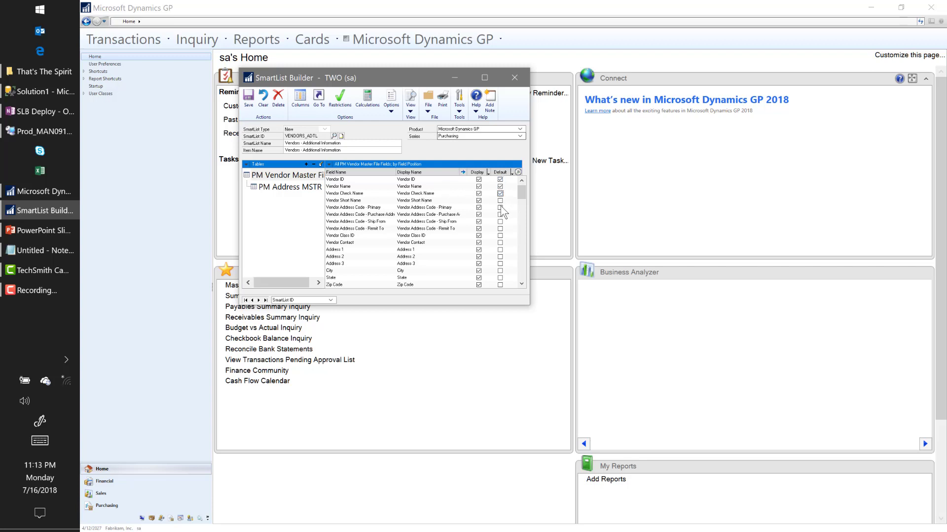
{"action": "left_click", "coordinate": [500, 201]}
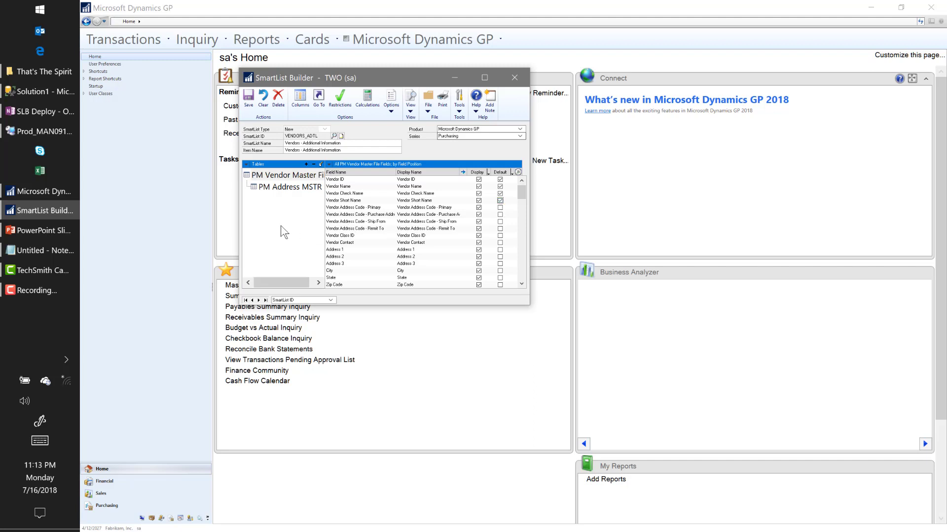
Mark PM Address MSTR's Address 1, 2 and 3 - 1099 as default columns
{"action": "left_click", "coordinate": [292, 192]}
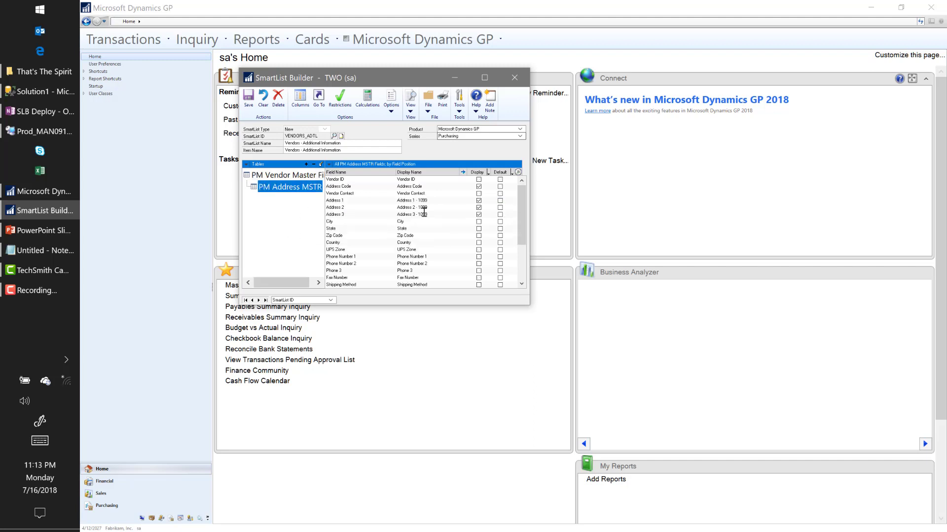
{"action": "left_click", "coordinate": [500, 201]}
{"action": "left_click", "coordinate": [500, 208]}
{"action": "left_click", "coordinate": [500, 214]}
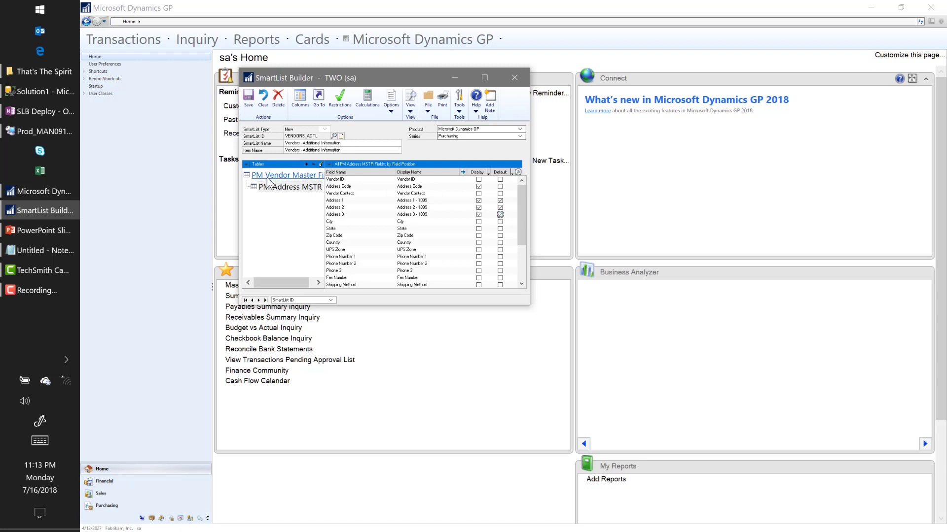
Save VENDORS_ADTL, close SmartList Builder and launch SmartList from the program menu
{"action": "left_click", "coordinate": [248, 99]}
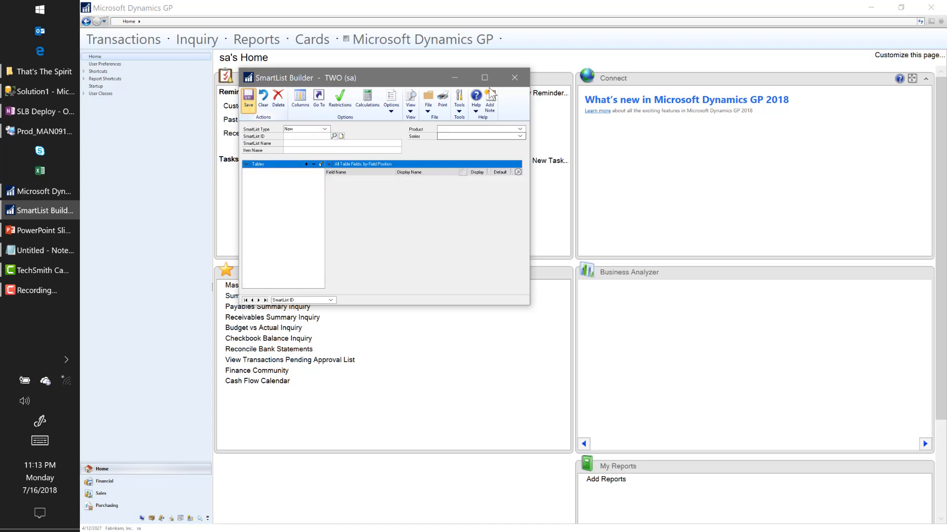
{"action": "left_click", "coordinate": [512, 78]}
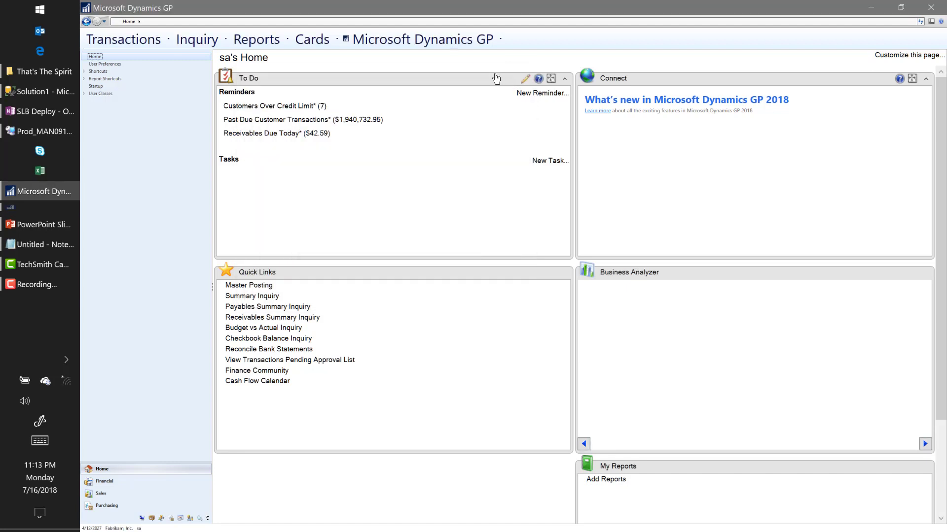
{"action": "left_click", "coordinate": [417, 39]}
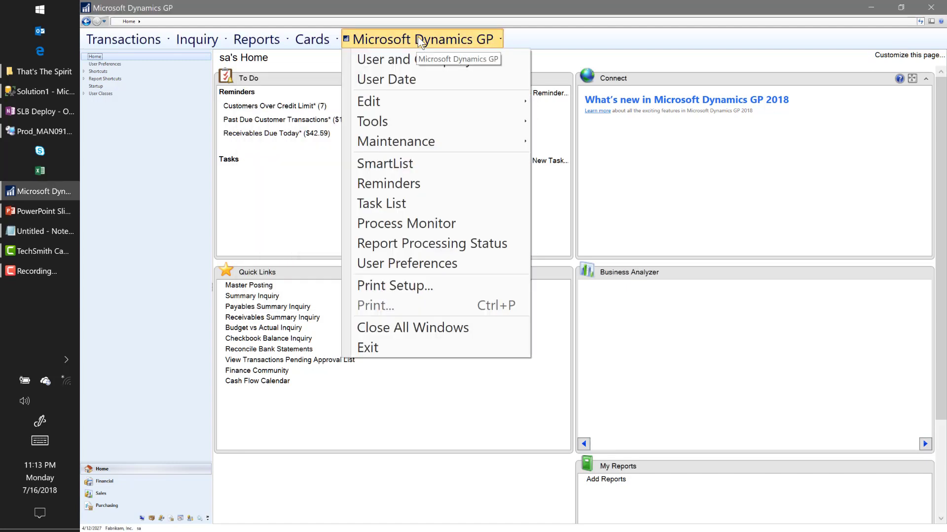
{"action": "left_click", "coordinate": [425, 166]}
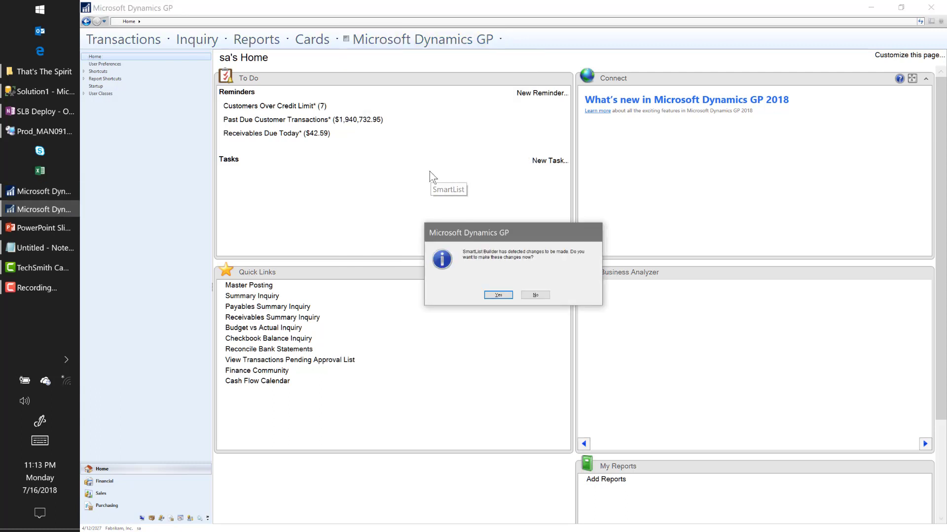
Apply the builder changes and run Vendors - Additional Information under Purchasing
{"action": "left_click", "coordinate": [498, 296]}
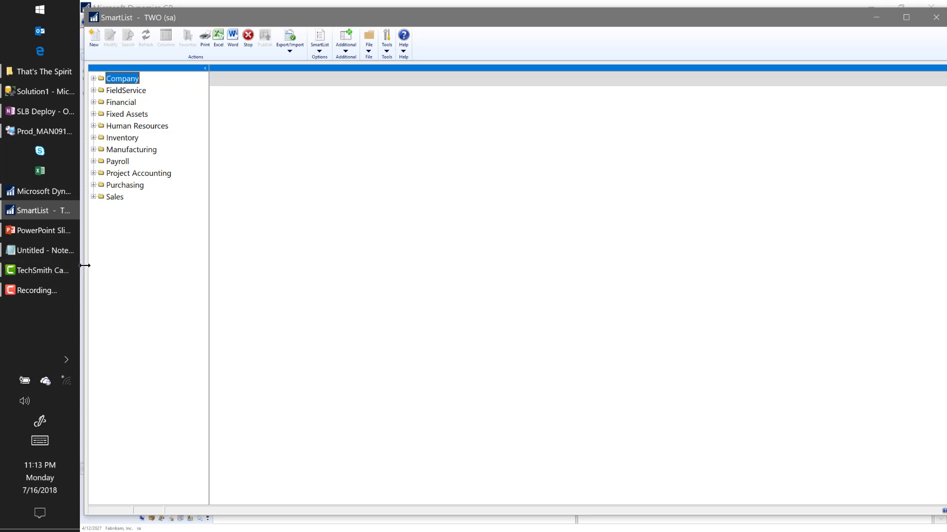
{"action": "left_click", "coordinate": [93, 185]}
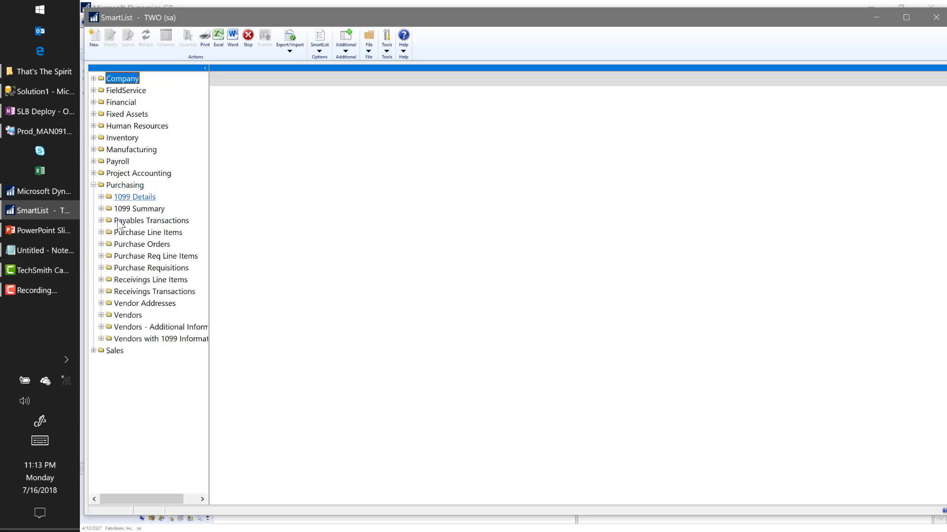
{"action": "left_click", "coordinate": [145, 329]}
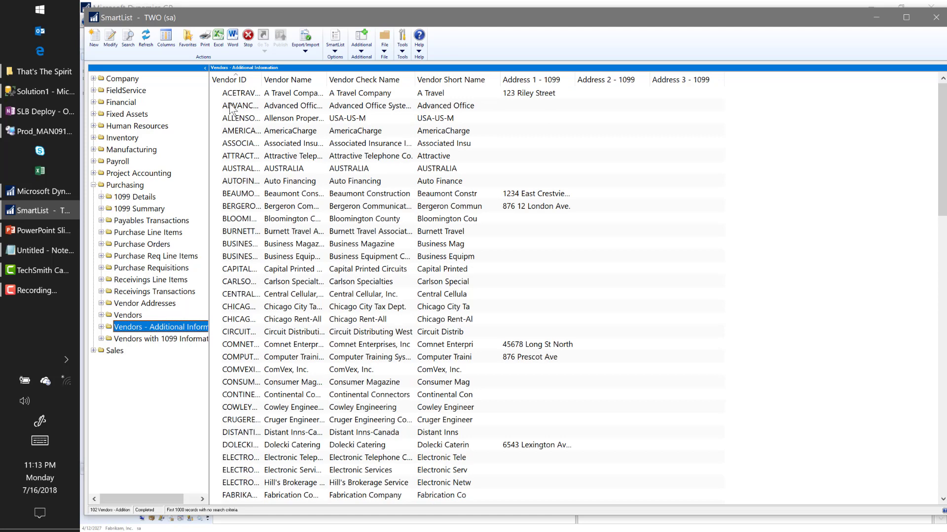
Open the A Travel Company vendor record via Go To, then close it and SmartList
{"action": "left_click", "coordinate": [244, 95]}
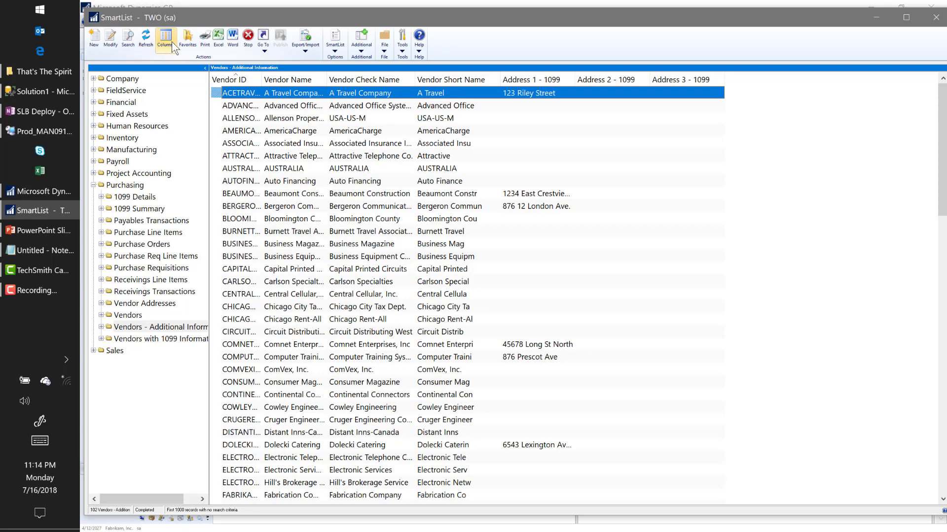
{"action": "left_click", "coordinate": [264, 47]}
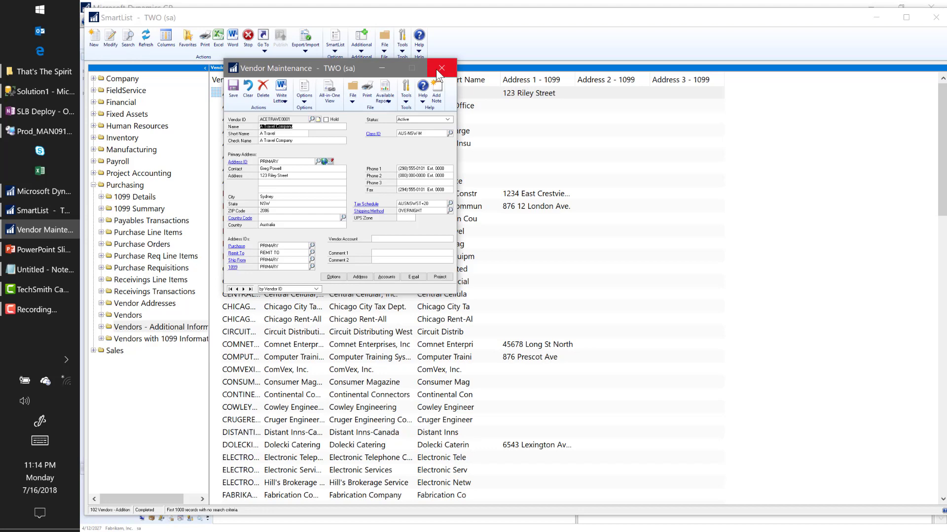
{"action": "left_click", "coordinate": [440, 69]}
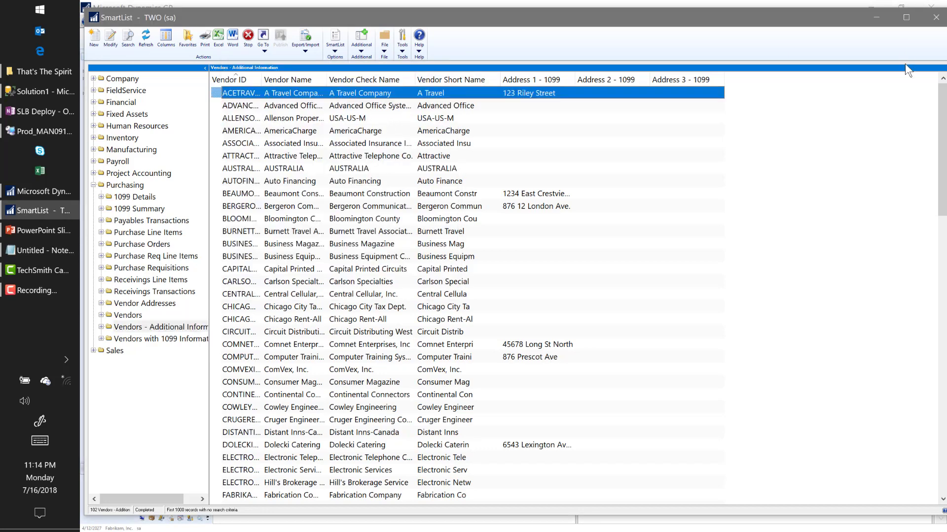
{"action": "left_click", "coordinate": [934, 19]}
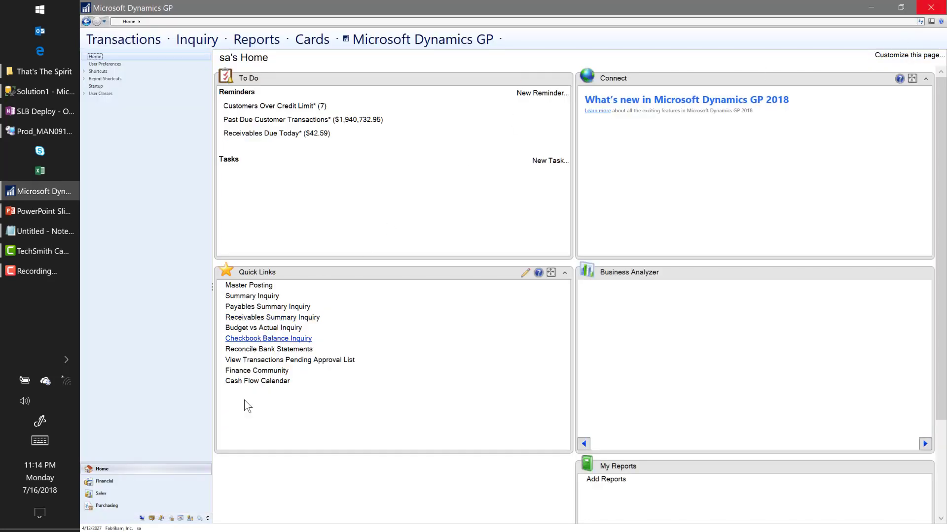
Open Security Tasks in the Administration area and pass the system password check, retrying after a wrong entry
{"action": "left_click_drag", "start_coordinate": [149, 458], "coordinate": [149, 378]}
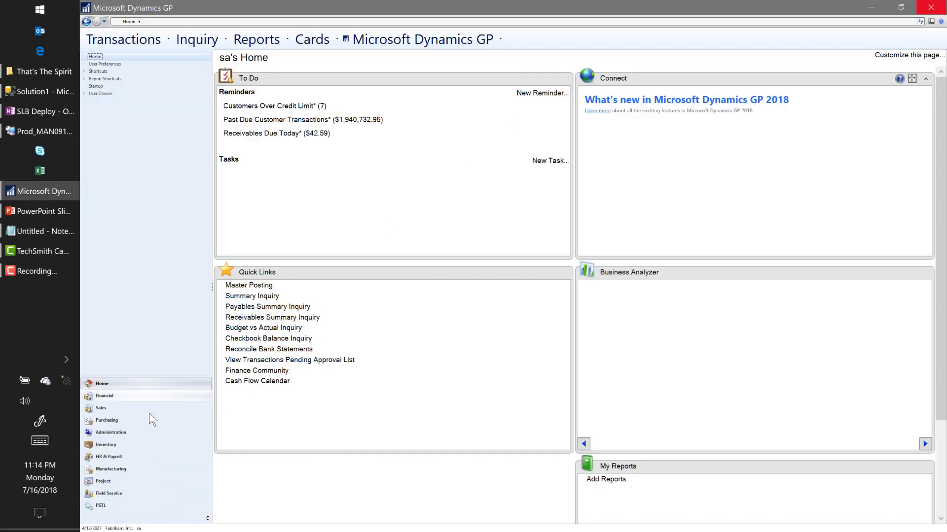
{"action": "left_click", "coordinate": [127, 433]}
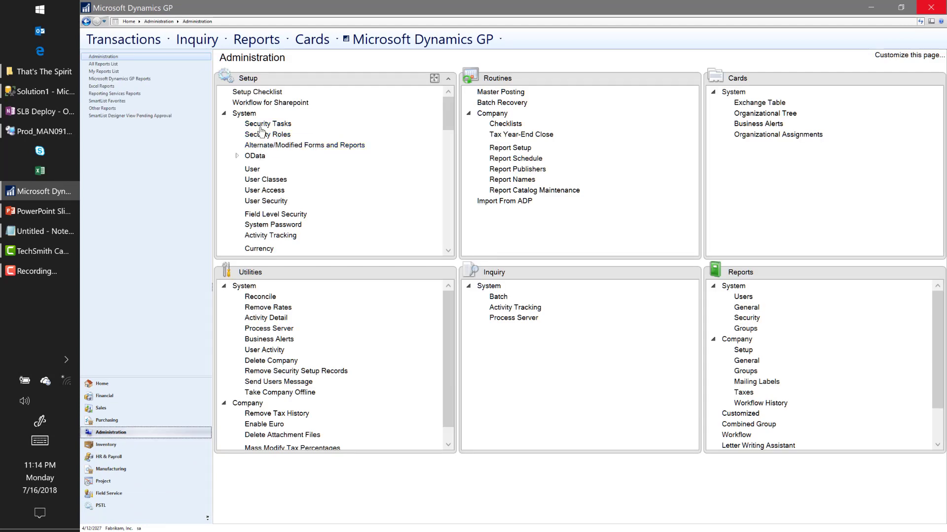
{"action": "left_click", "coordinate": [276, 125]}
{"action": "type", "text": "*********"}
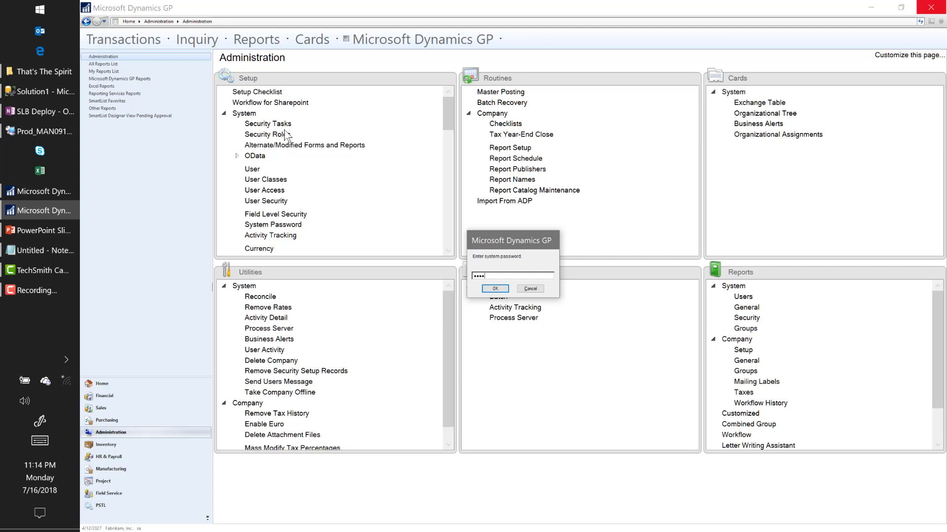
{"action": "key", "text": "Return"}
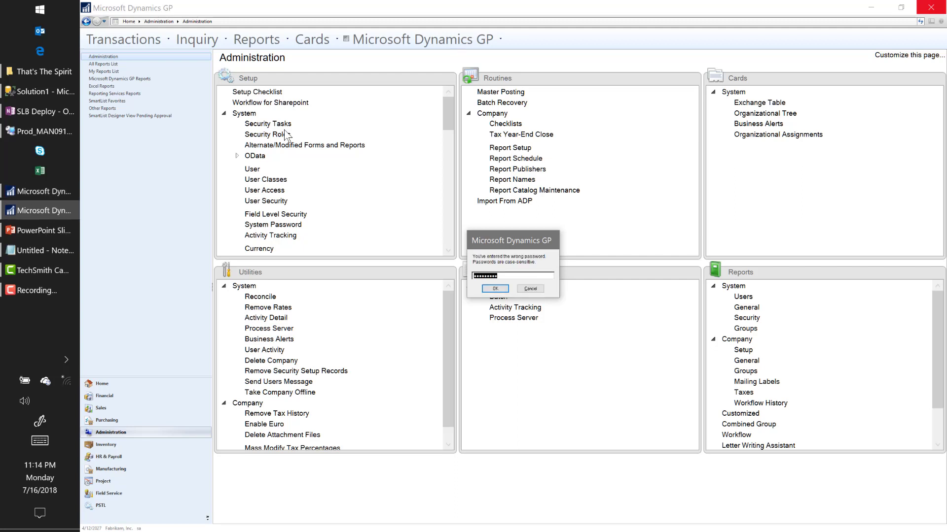
{"action": "type", "text": "*********"}
{"action": "key", "text": "Return"}
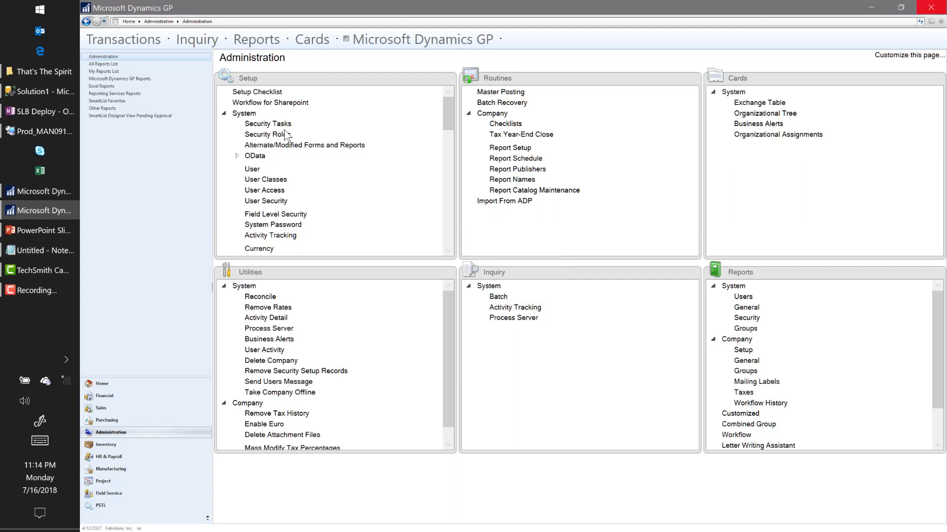
Load the DEFAULTUSER security task with Product SmartList and Type SmartList Object
{"action": "left_click", "coordinate": [284, 129]}
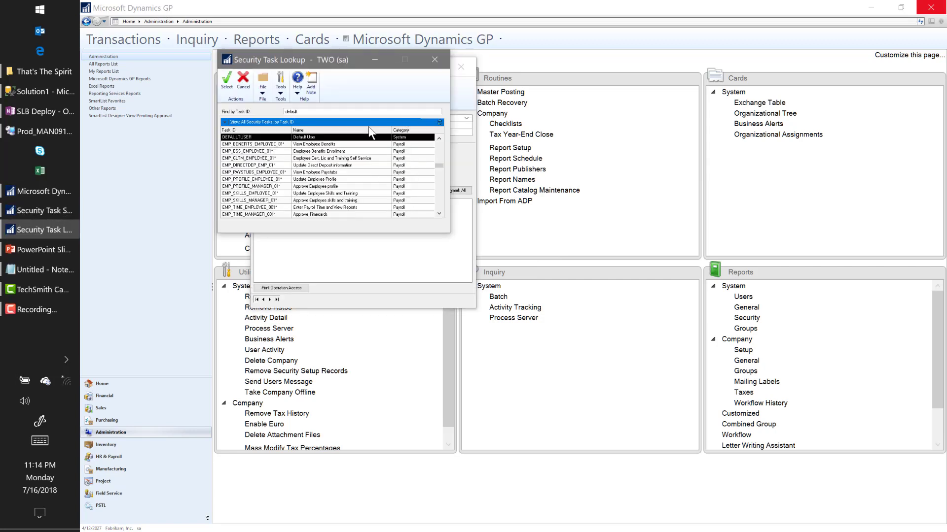
{"action": "double_click", "coordinate": [296, 137]}
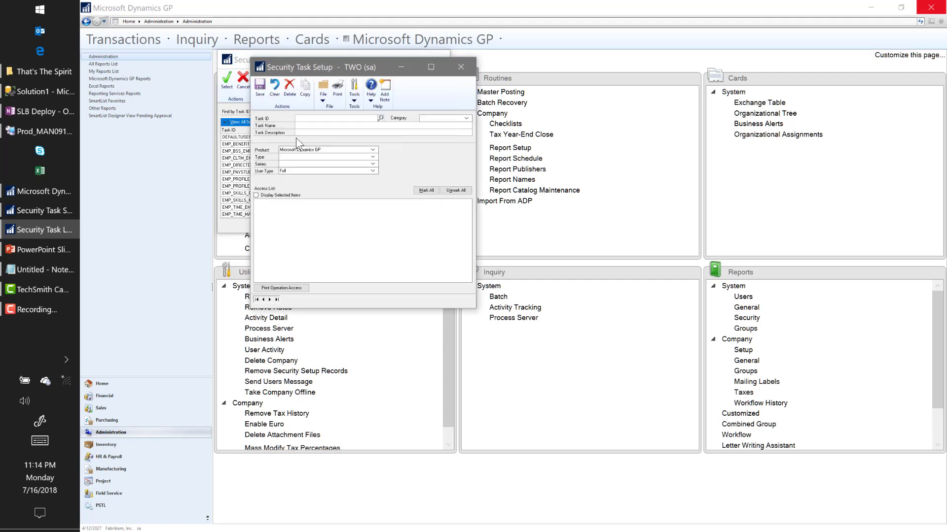
{"action": "left_click", "coordinate": [324, 150]}
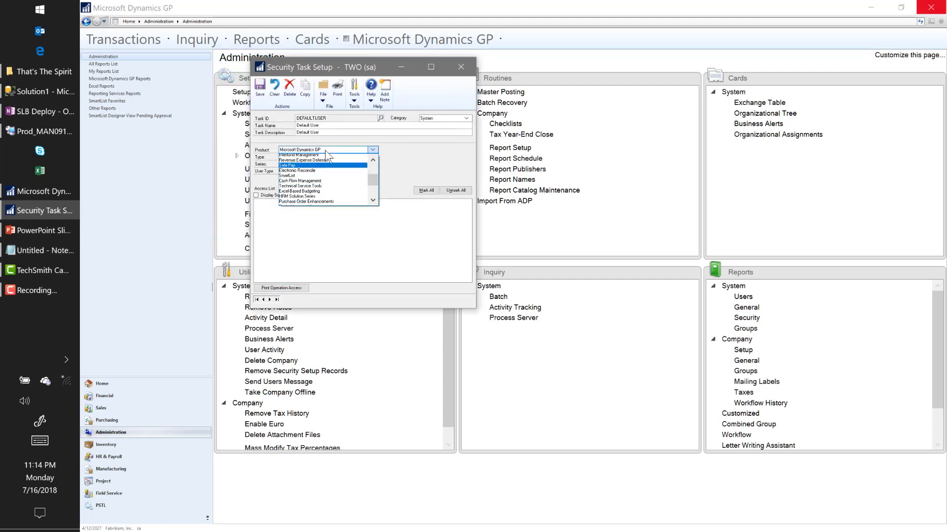
{"action": "key", "text": "Down"}
{"action": "key", "text": "Down"}
{"action": "key", "text": "Tab"}
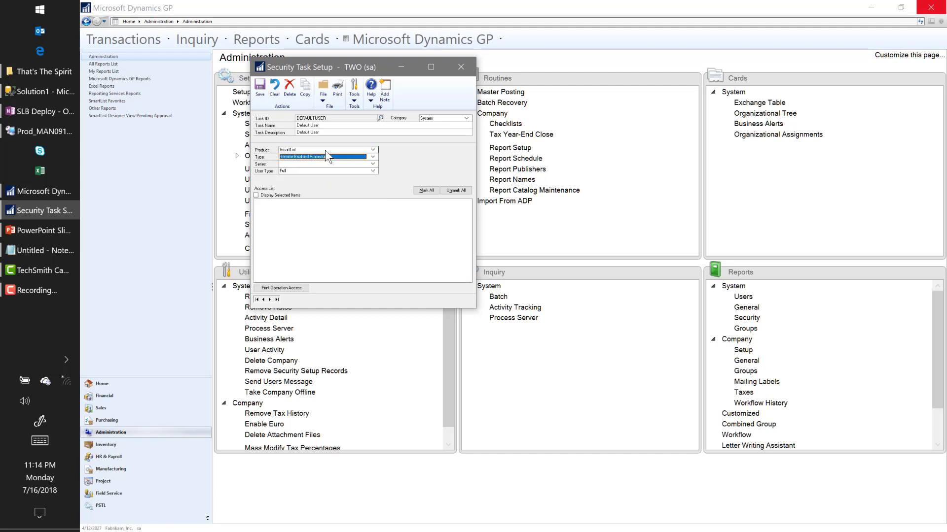
{"action": "key", "text": "Down"}
{"action": "key", "text": "Tab"}
{"action": "key", "text": "Tab"}
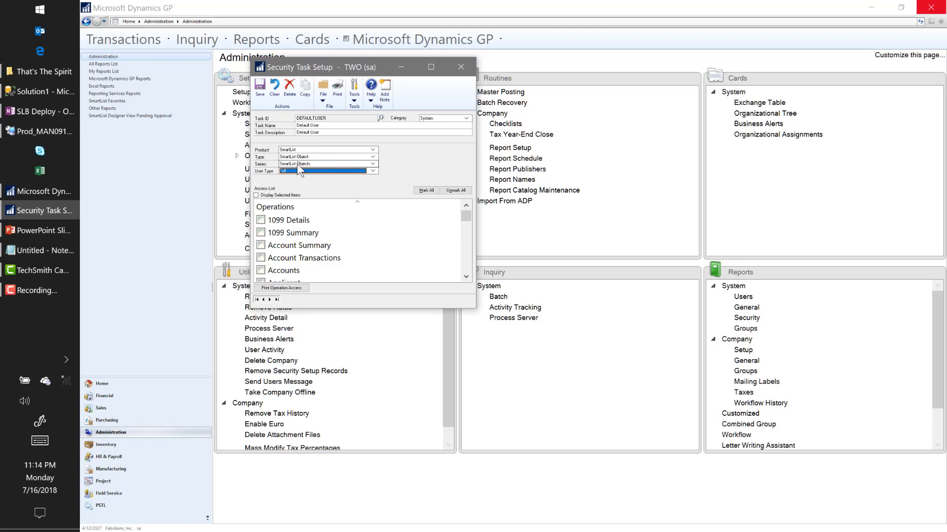
Grant DEFAULTUSER access to Vendors - Additional Information and save the task
{"action": "left_click", "coordinate": [432, 67]}
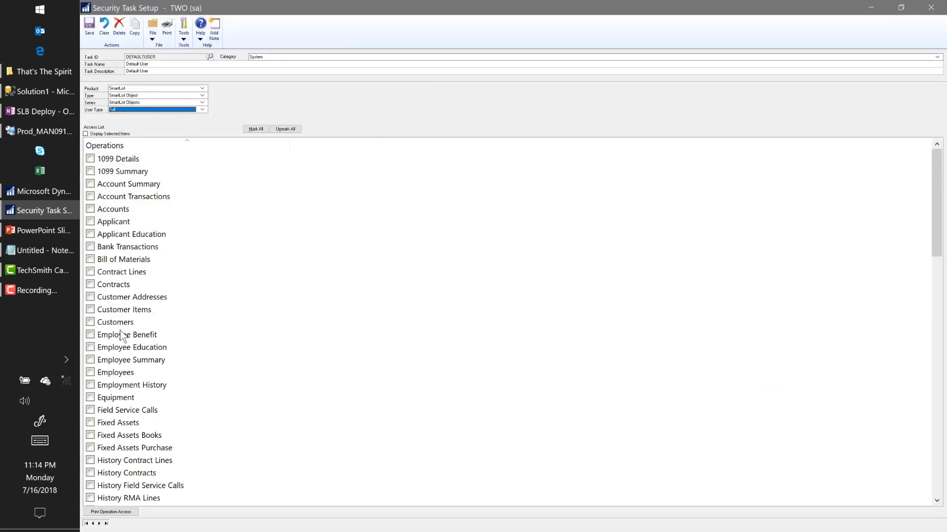
{"action": "scroll", "coordinate": [172, 325], "scroll_direction": "down", "scroll_amount": 7}
{"action": "scroll", "coordinate": [179, 335], "scroll_direction": "down", "scroll_amount": 10}
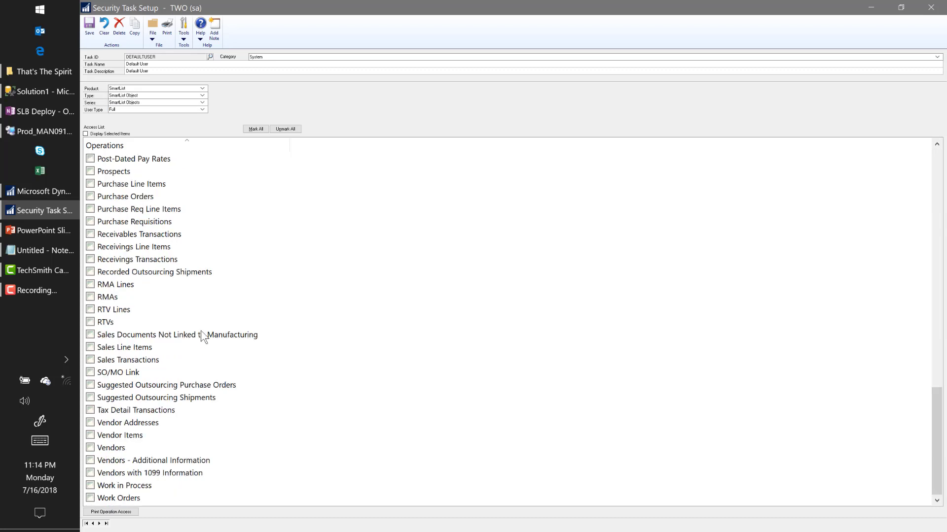
{"action": "left_click", "coordinate": [90, 461]}
{"action": "left_click", "coordinate": [89, 29]}
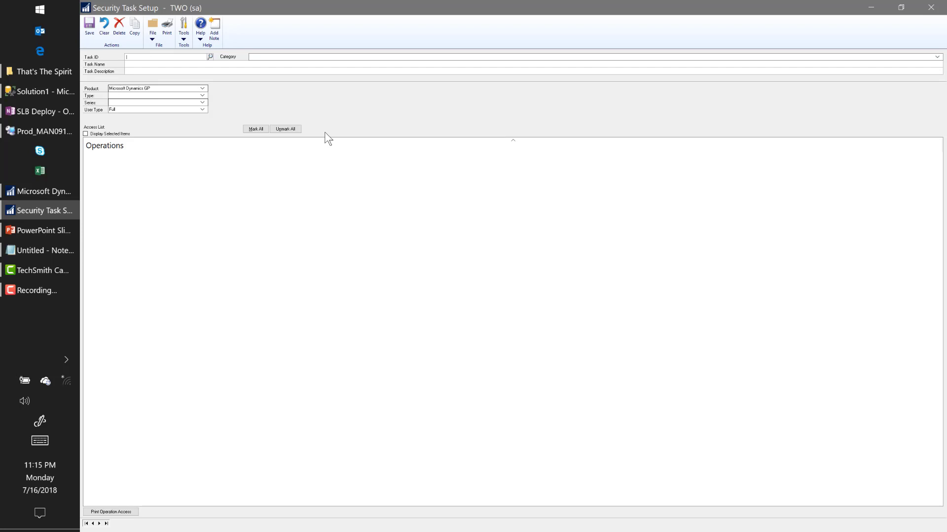
Close Security Task Setup and bring up the saved SQL view script in Notepad
{"action": "left_click", "coordinate": [930, 8]}
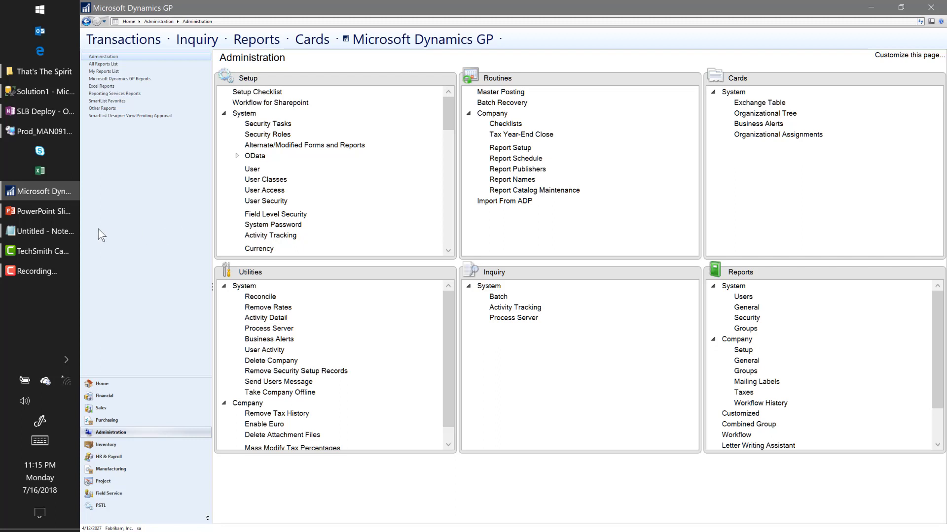
{"action": "left_click", "coordinate": [40, 232]}
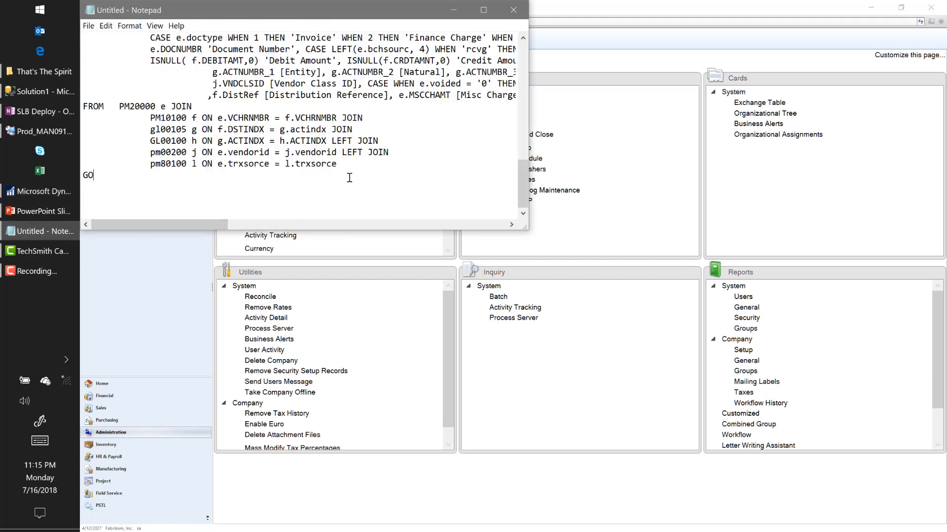
Paste the View_Audit_PM_Transaction script from Notepad into a new SSMS query on database TWO
{"action": "key", "text": "ctrl+a"}
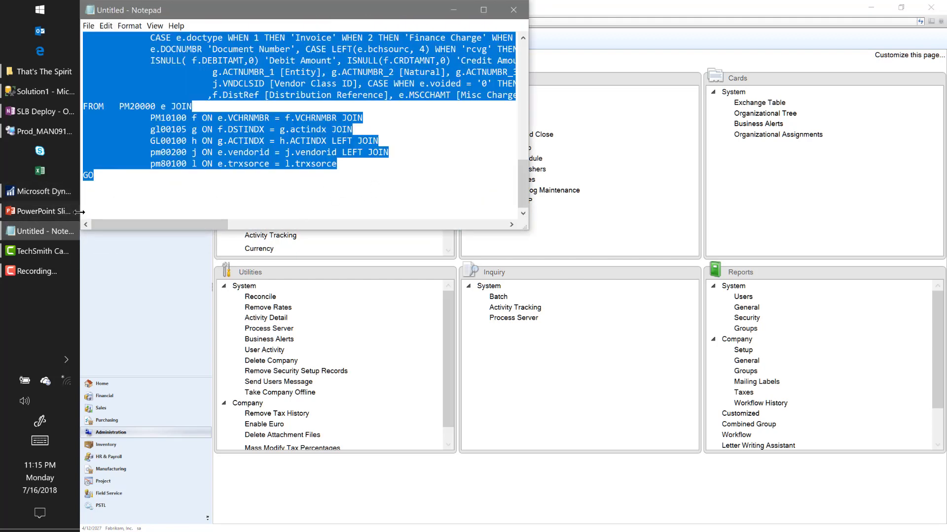
{"action": "left_click", "coordinate": [33, 92]}
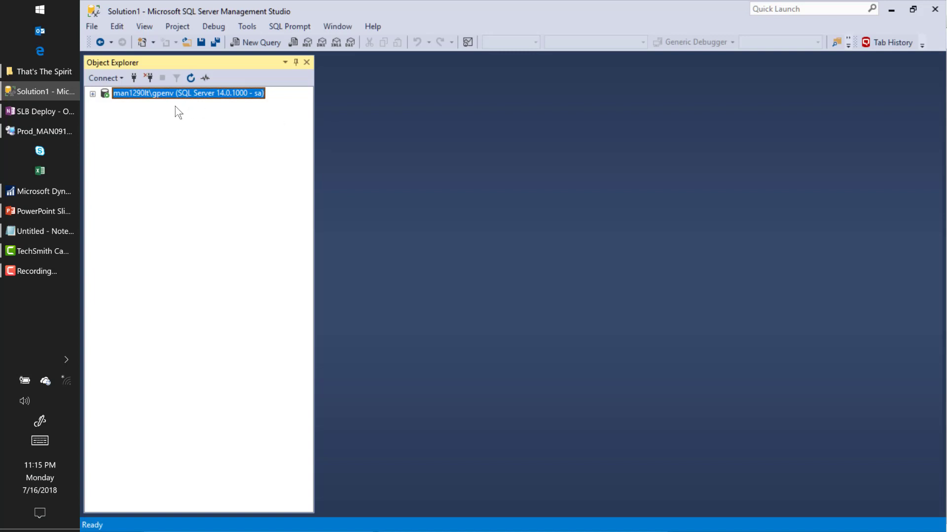
{"action": "left_click", "coordinate": [252, 43]}
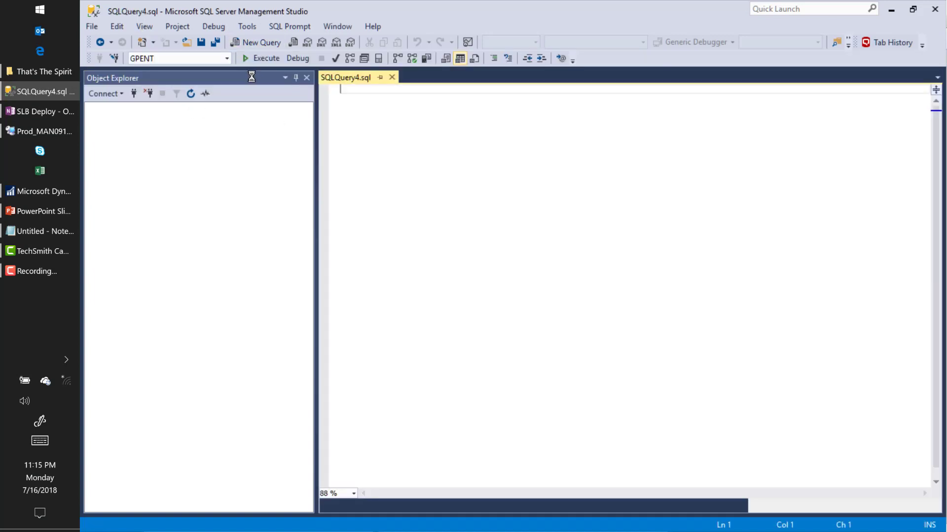
{"action": "left_click", "coordinate": [228, 58]}
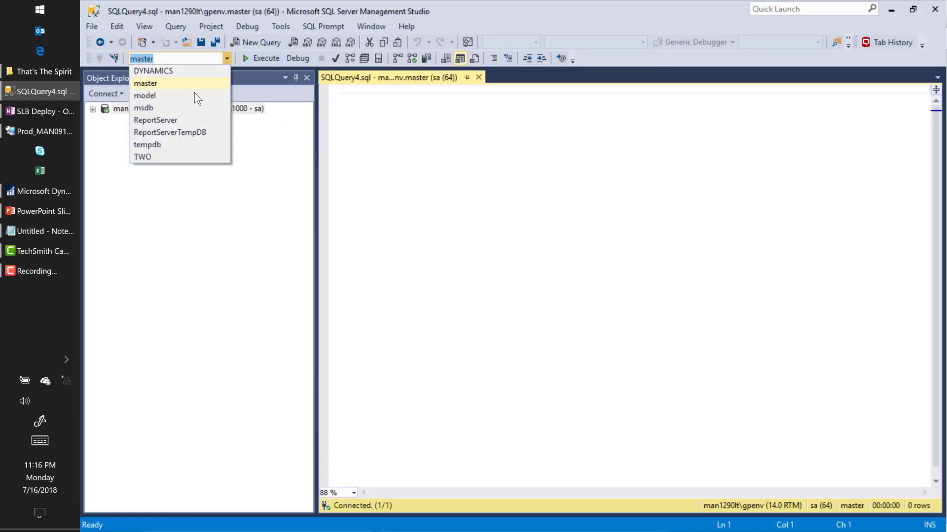
{"action": "left_click", "coordinate": [161, 158]}
{"action": "left_click", "coordinate": [395, 112]}
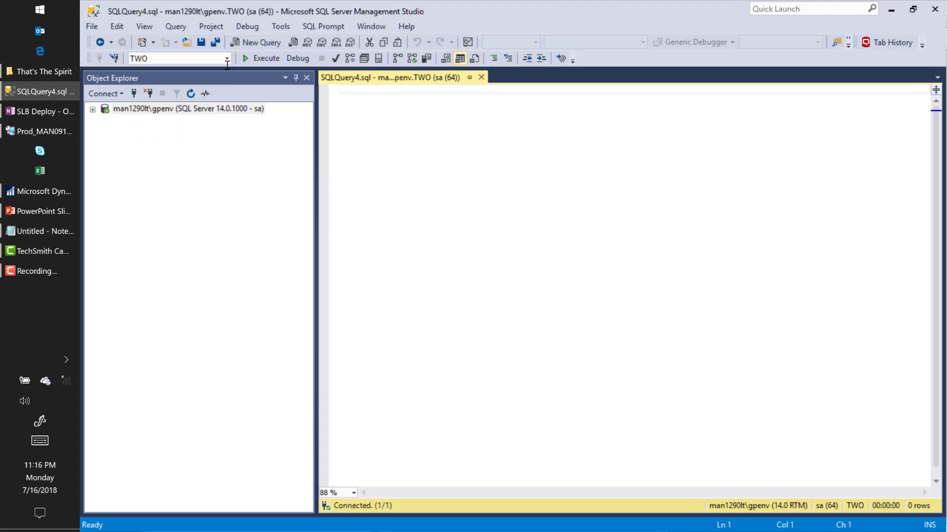
{"action": "key", "text": "ctrl+v"}
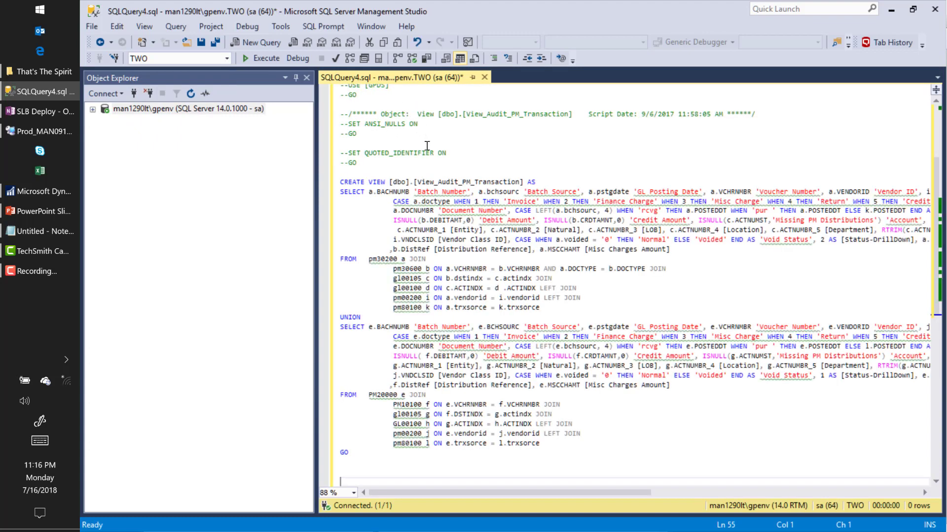
Review and execute the CREATE VIEW script, which fails because View_Audit_PM_Transaction already exists
{"action": "left_click", "coordinate": [447, 153]}
{"action": "scroll", "coordinate": [470, 158], "scroll_direction": "down", "scroll_amount": 3}
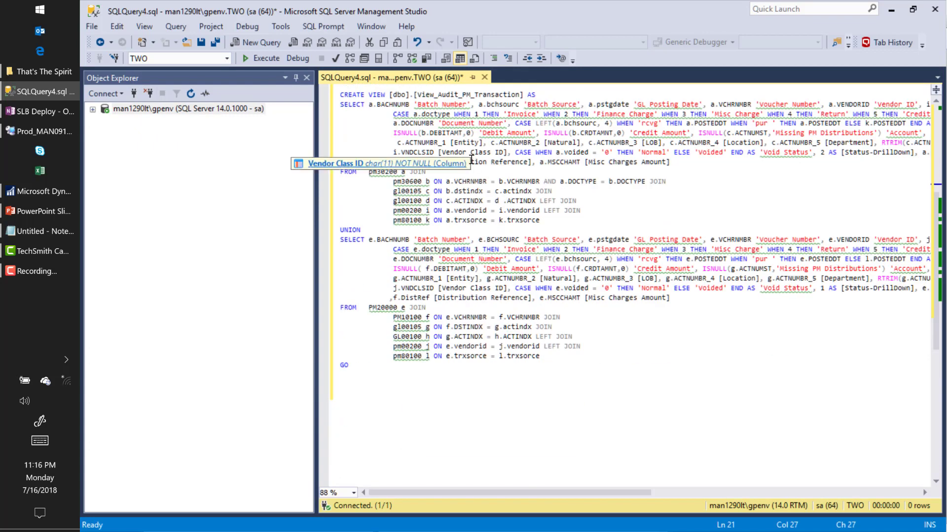
{"action": "scroll", "coordinate": [471, 158], "scroll_direction": "up", "scroll_amount": 1}
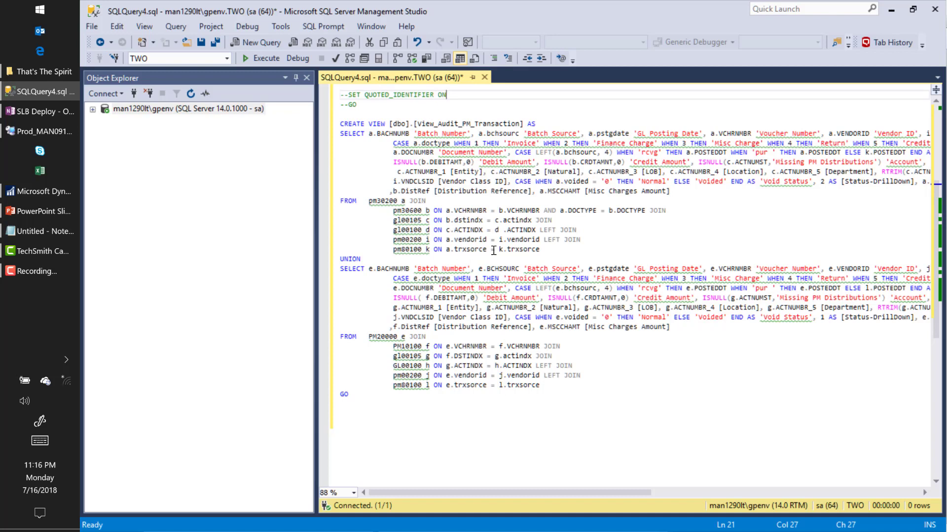
{"action": "left_click", "coordinate": [380, 103]}
{"action": "left_click", "coordinate": [260, 58]}
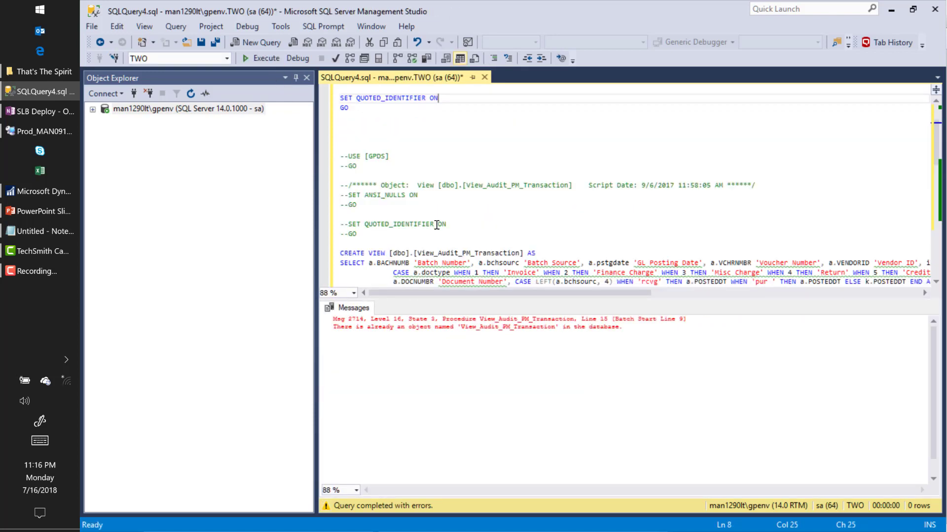
Write and run GRANT SELECT ON View_Audit_PM_Transaction TO public
{"action": "double_click", "coordinate": [437, 253]}
{"action": "key", "text": "ctrl+c"}
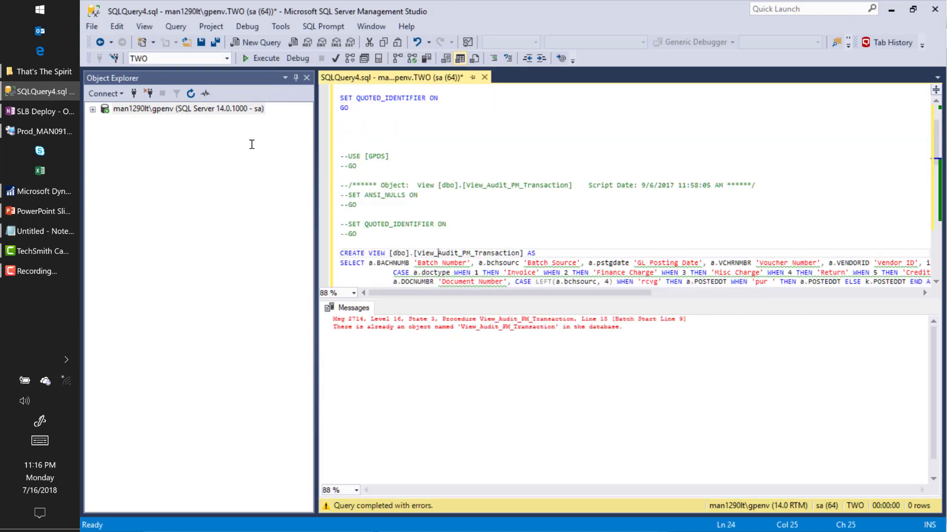
{"action": "left_click", "coordinate": [353, 140]}
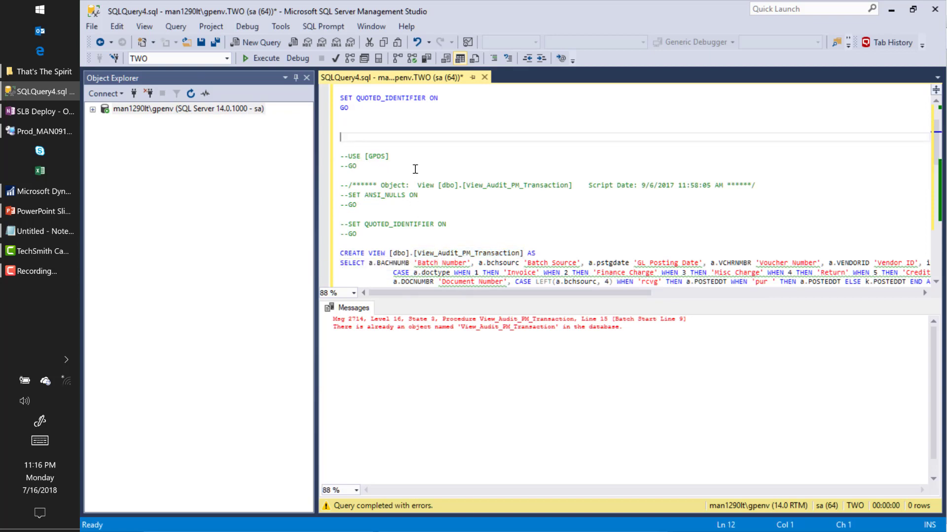
{"action": "type", "text": "GRANT "}
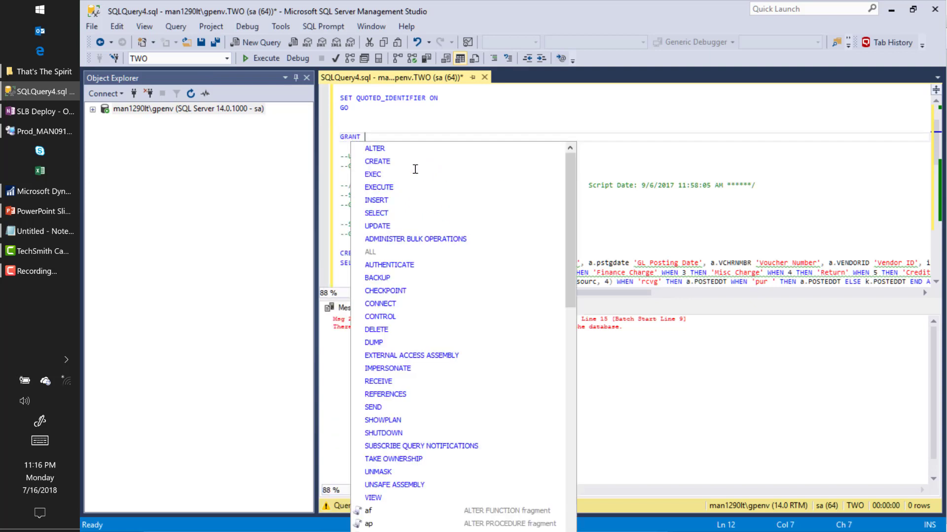
{"action": "type", "text": "select TO pu"}
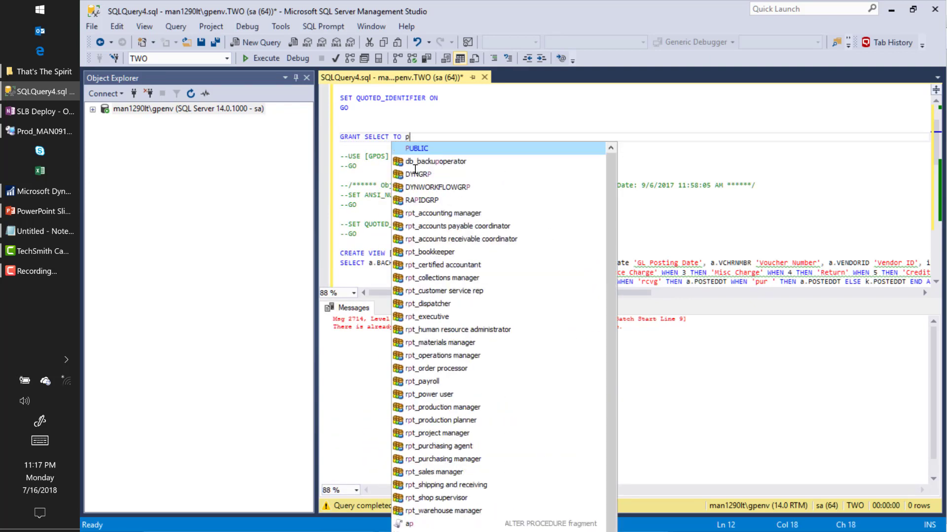
{"action": "key", "text": "BackSpace"}
{"action": "key", "text": "BackSpace"}
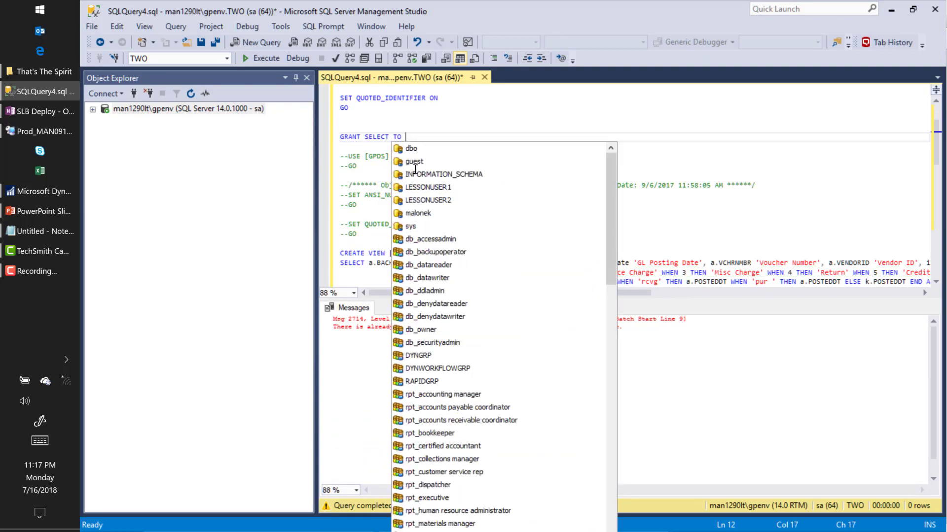
{"action": "key", "text": "ctrl+v"}
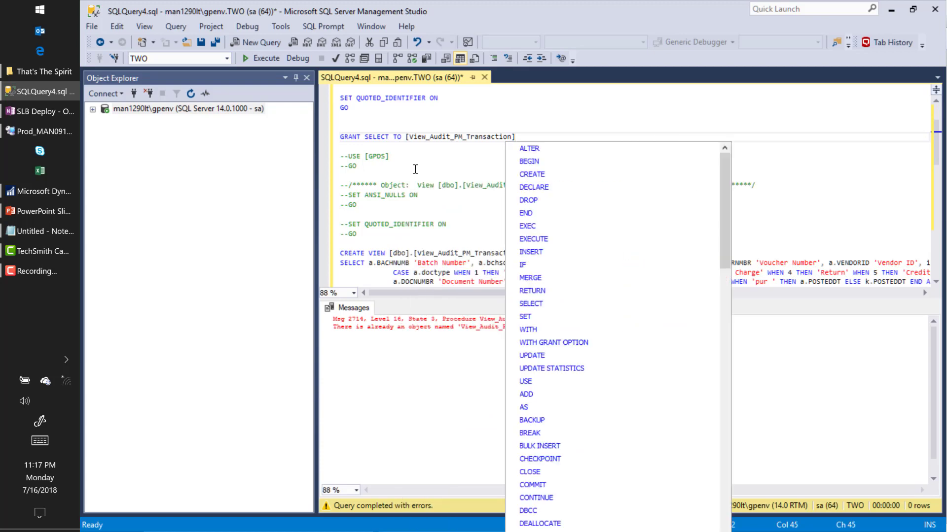
{"action": "double_click", "coordinate": [397, 137]}
{"action": "type", "text": "on"}
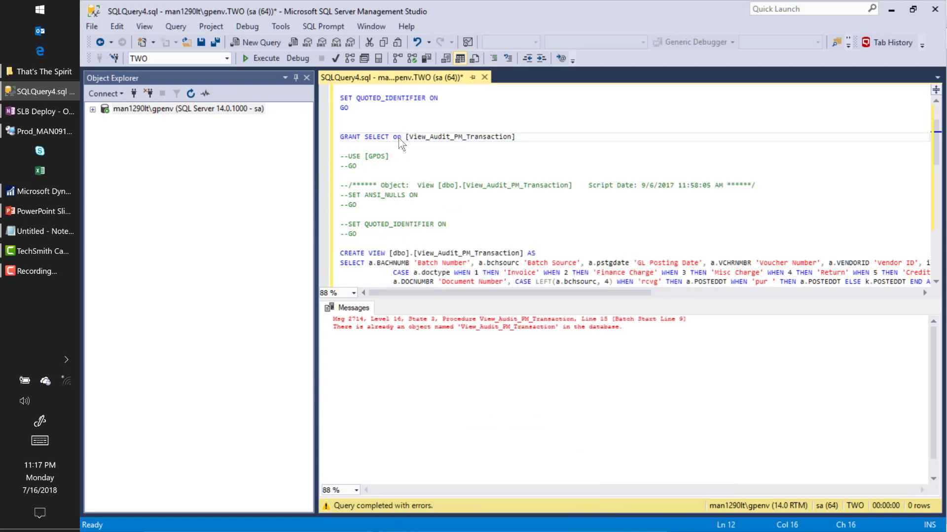
{"action": "key", "text": "End"}
{"action": "type", "text": "to public"}
{"action": "key", "text": "BackSpace"}
{"action": "key", "text": "BackSpace"}
{"action": "type", "text": "ic"}
{"action": "key", "text": "shift+Home"}
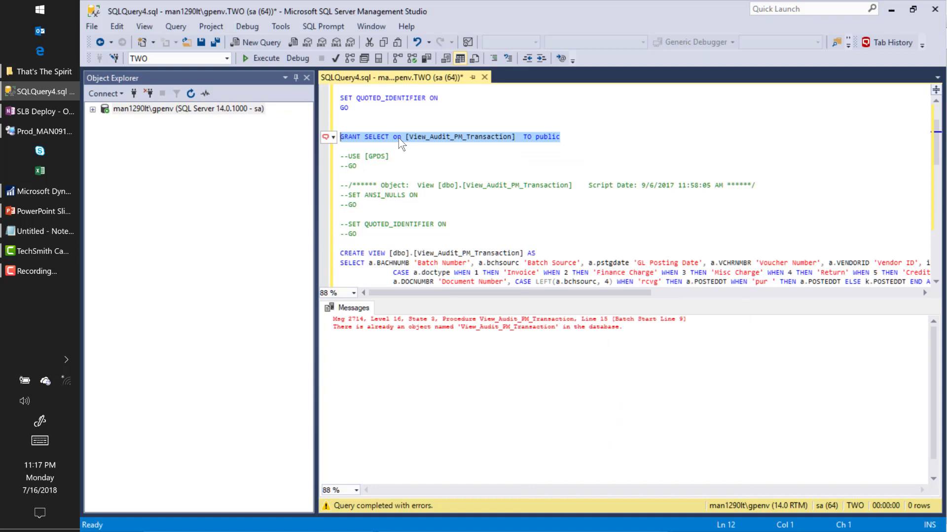
{"action": "key", "text": "F5"}
Change the grantee to dyngrp, run the grant again, and return to Dynamics GP
{"action": "double_click", "coordinate": [544, 140]}
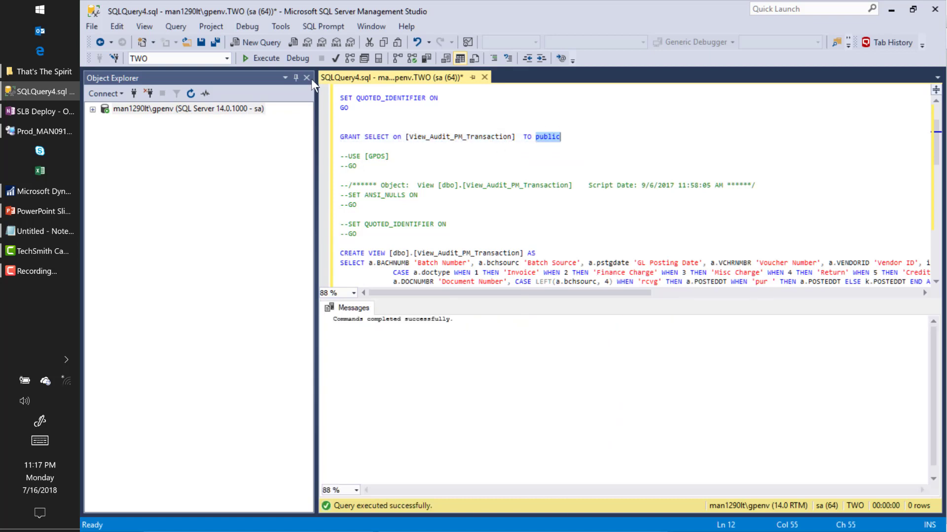
{"action": "type", "text": "dyngrp"}
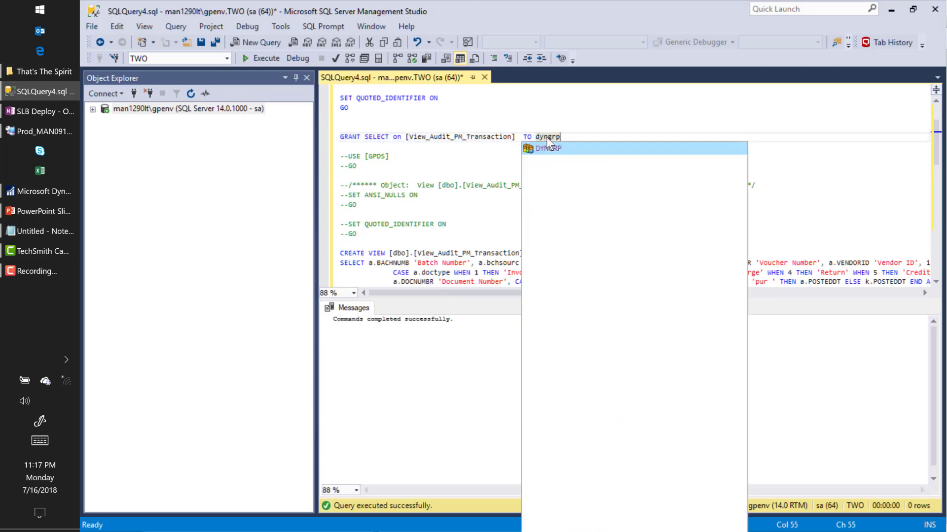
{"action": "key", "text": "shift+Home"}
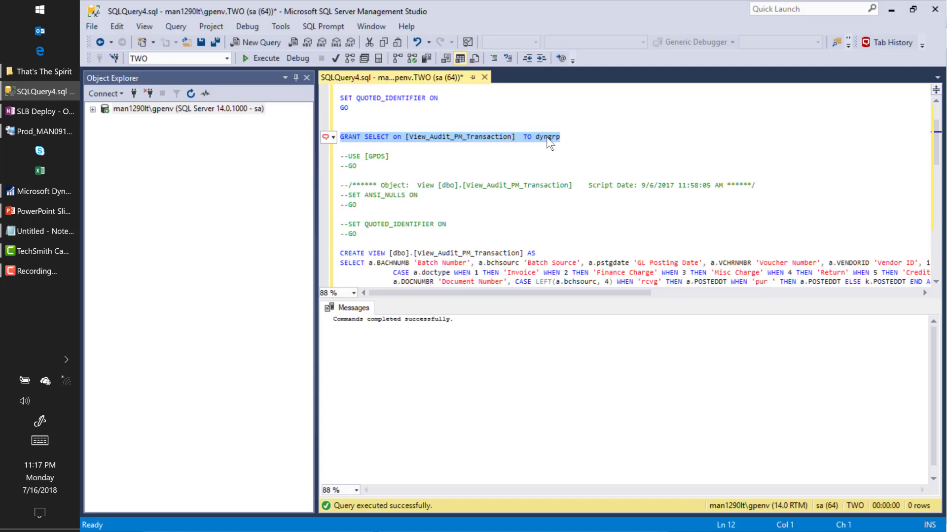
{"action": "left_click", "coordinate": [251, 60]}
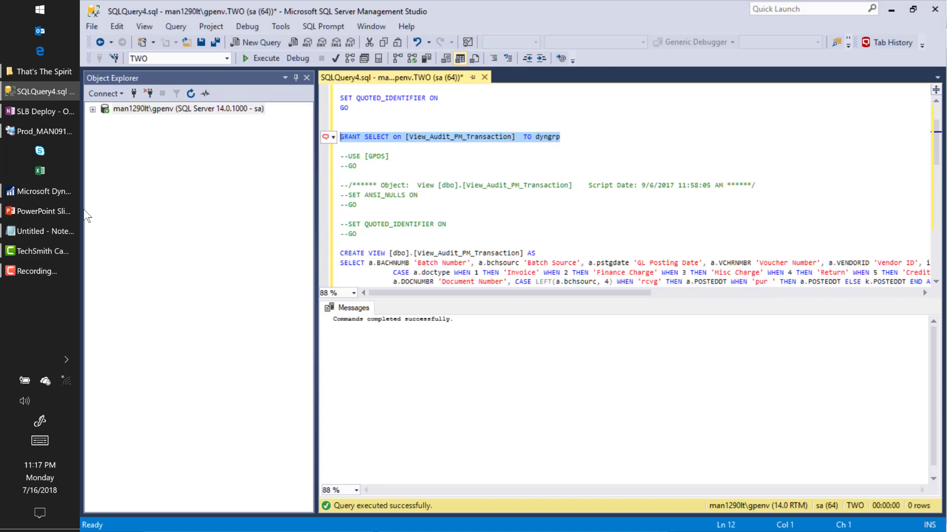
{"action": "left_click", "coordinate": [66, 192]}
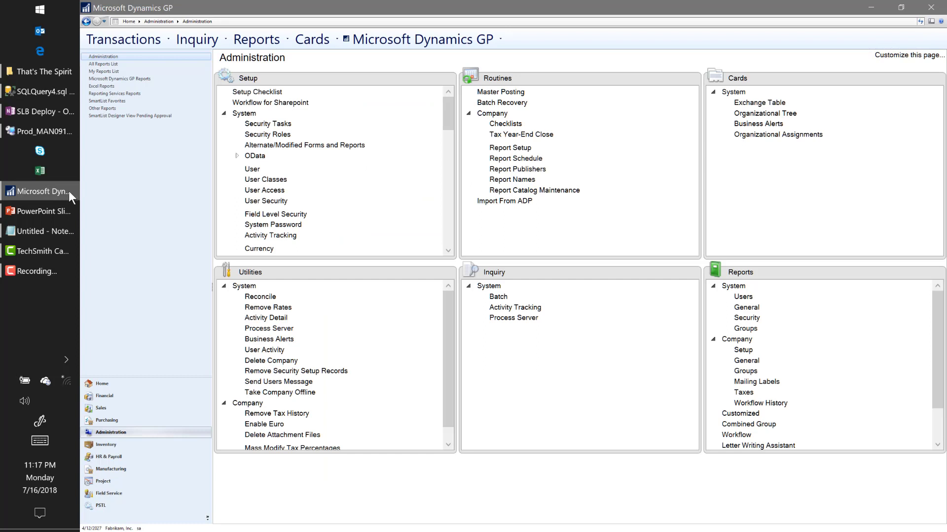
Open SmartList Builder's SQL Table Security and enter the password
{"action": "left_click", "coordinate": [428, 43]}
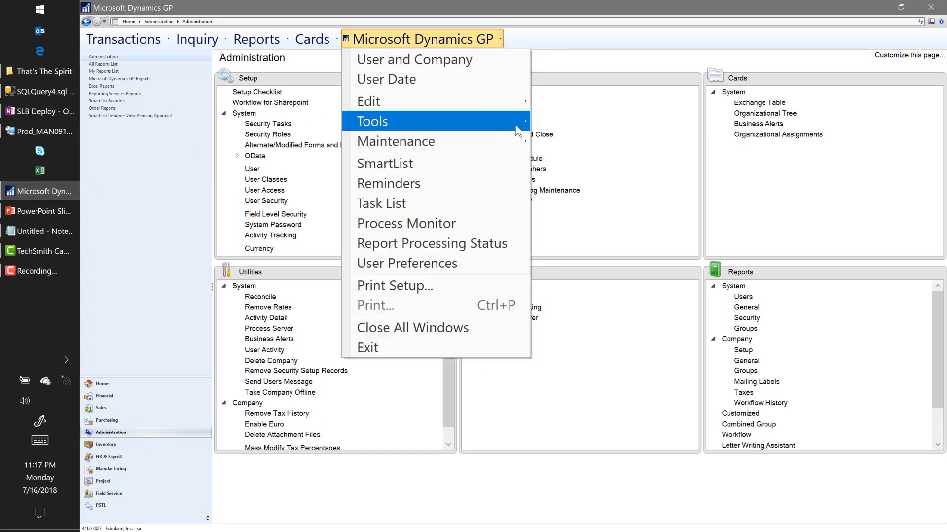
{"action": "mouse_move", "coordinate": [493, 121]}
{"action": "mouse_move", "coordinate": [596, 182]}
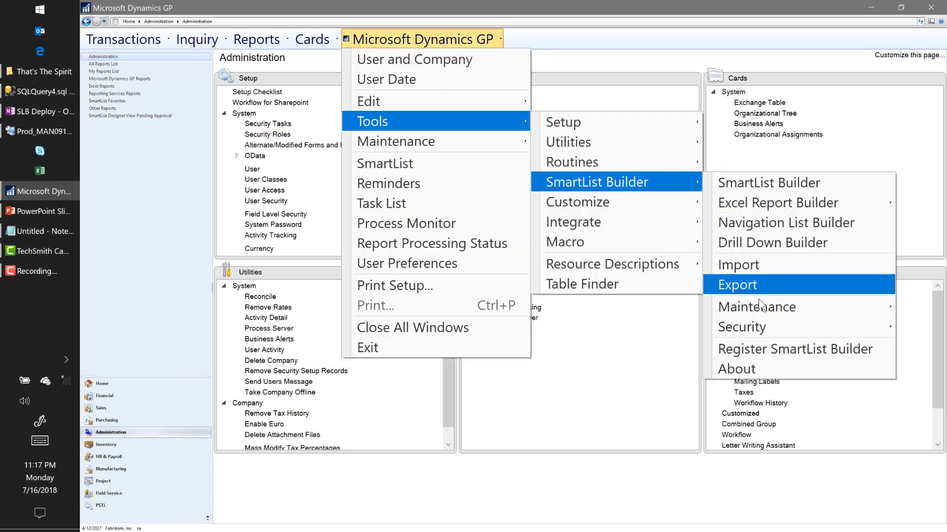
{"action": "mouse_move", "coordinate": [771, 330]}
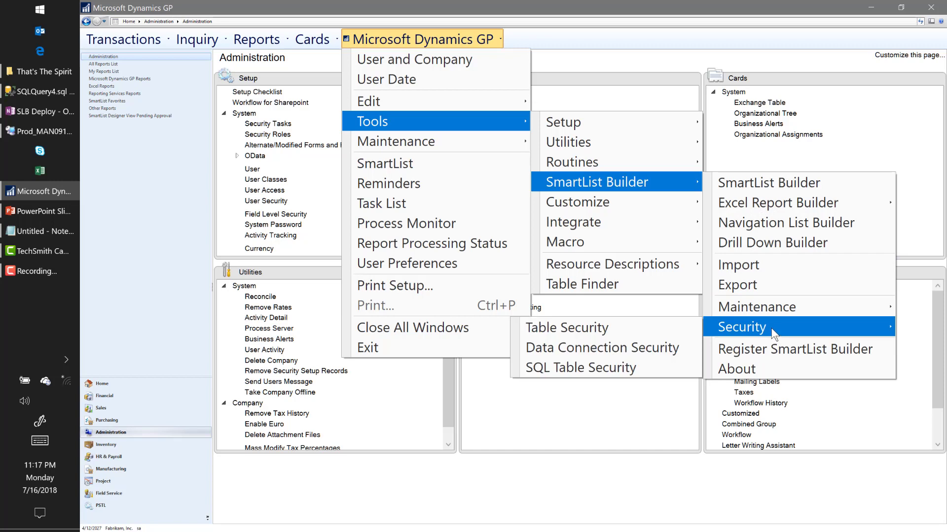
{"action": "left_click", "coordinate": [654, 374]}
{"action": "type", "text": "********"}
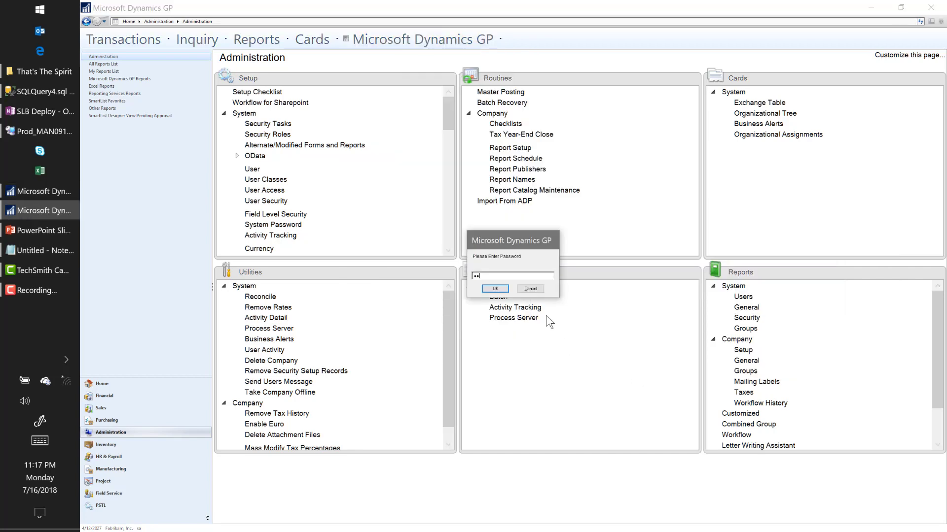
{"action": "key", "text": "Return"}
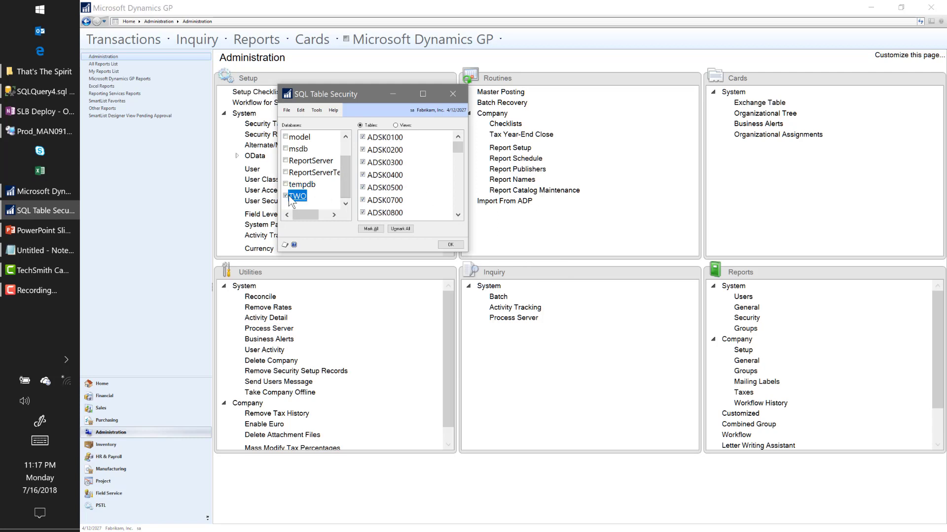
Mark View_Audit_PM_Transaction under Views for the TWO database and save with OK
{"action": "left_click", "coordinate": [396, 125]}
{"action": "left_click_drag", "start_coordinate": [459, 149], "coordinate": [466, 215]}
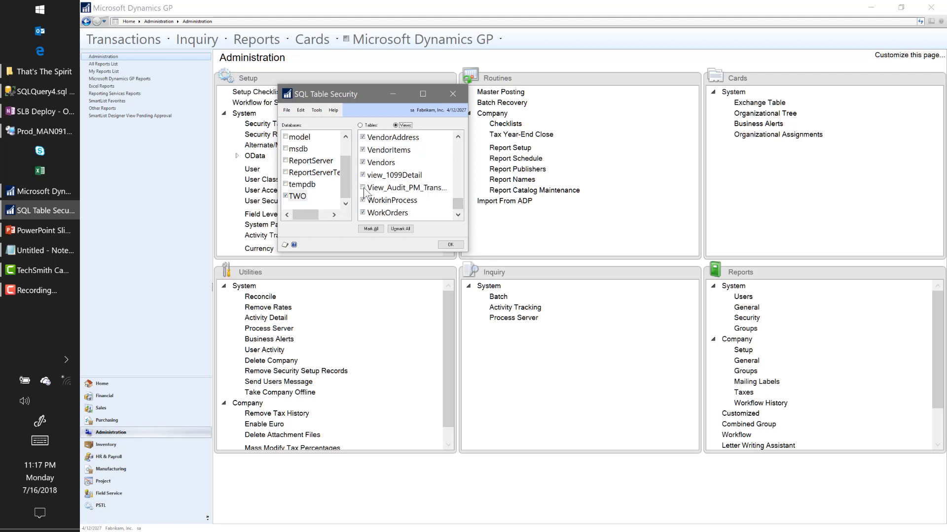
{"action": "left_click", "coordinate": [395, 188]}
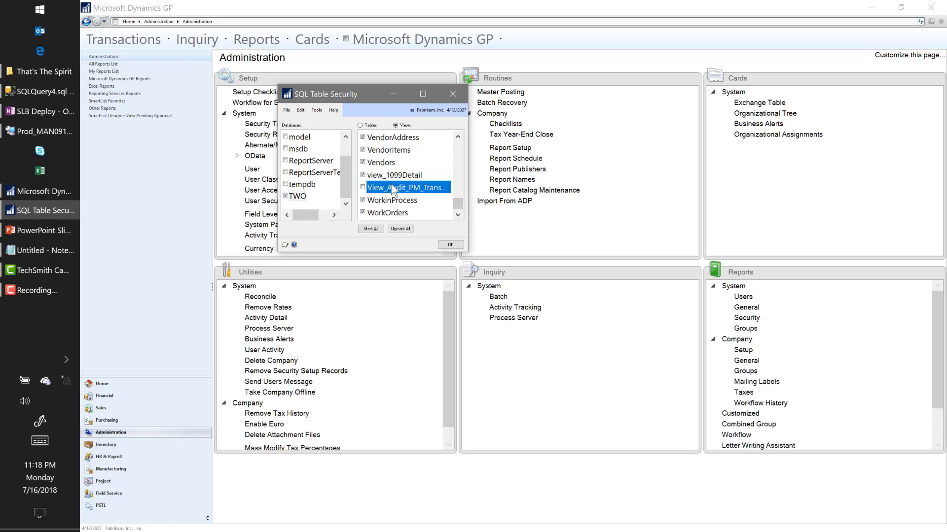
{"action": "left_click", "coordinate": [363, 187]}
{"action": "left_click", "coordinate": [450, 244]}
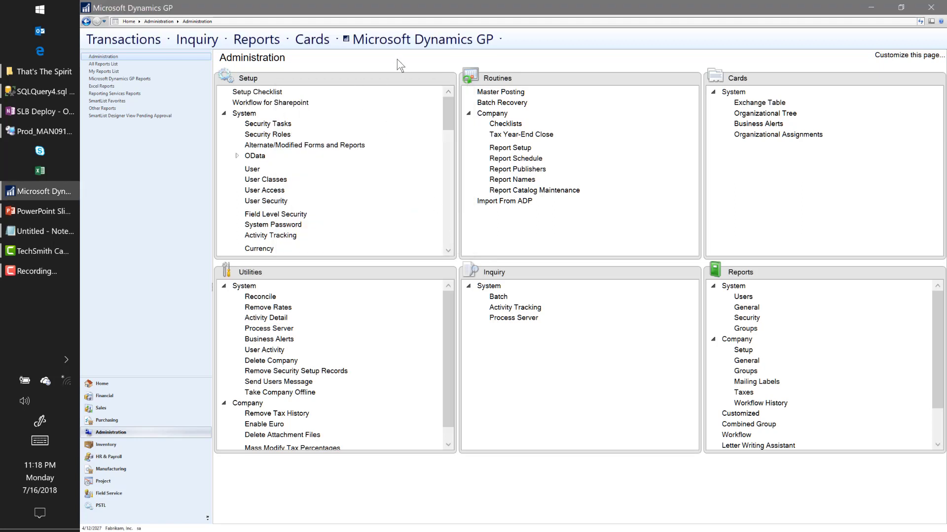
Create SmartList AUDIT-PMTRANS named 'Audit - Payables Transactions' in the Purchasing series
{"action": "left_click", "coordinate": [415, 39]}
{"action": "mouse_move", "coordinate": [508, 121]}
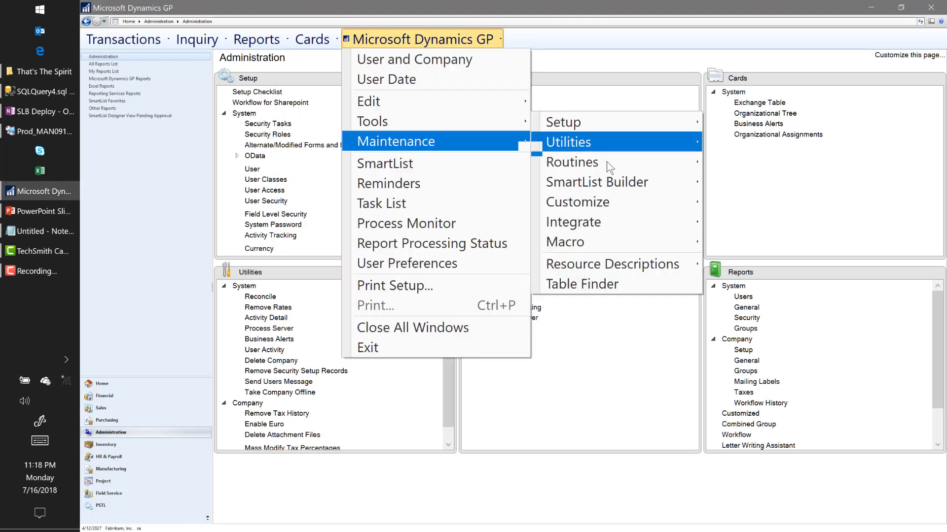
{"action": "mouse_move", "coordinate": [689, 183]}
{"action": "left_click", "coordinate": [731, 181]}
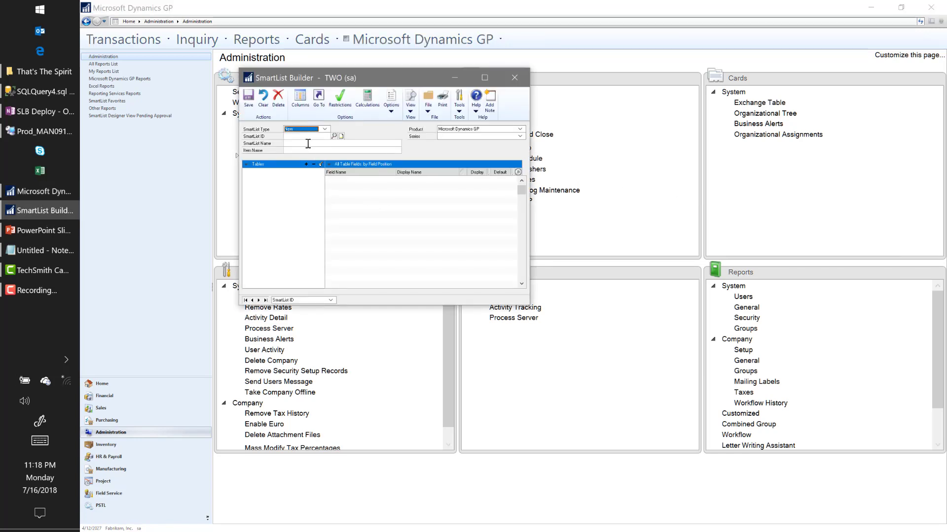
{"action": "type", "text": "AUDIT-"}
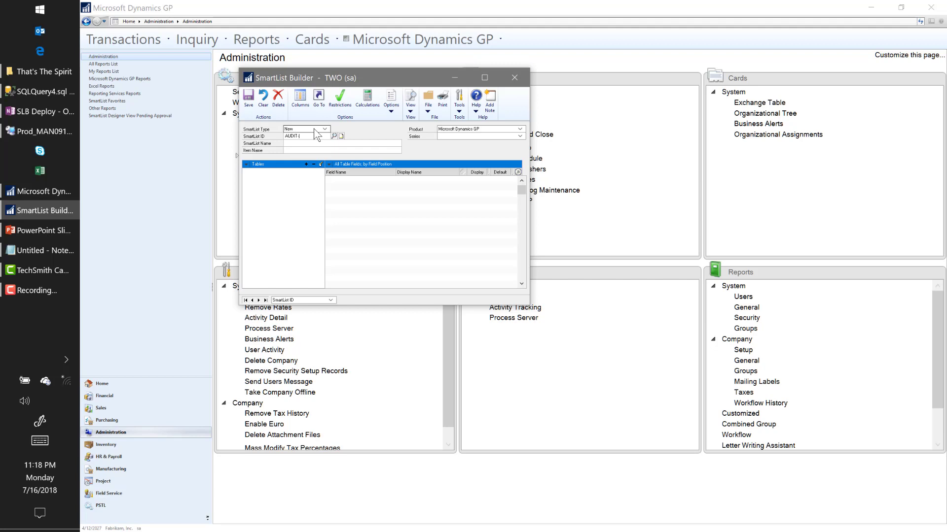
{"action": "type", "text": "PMTRA"}
{"action": "key", "text": "Tab"}
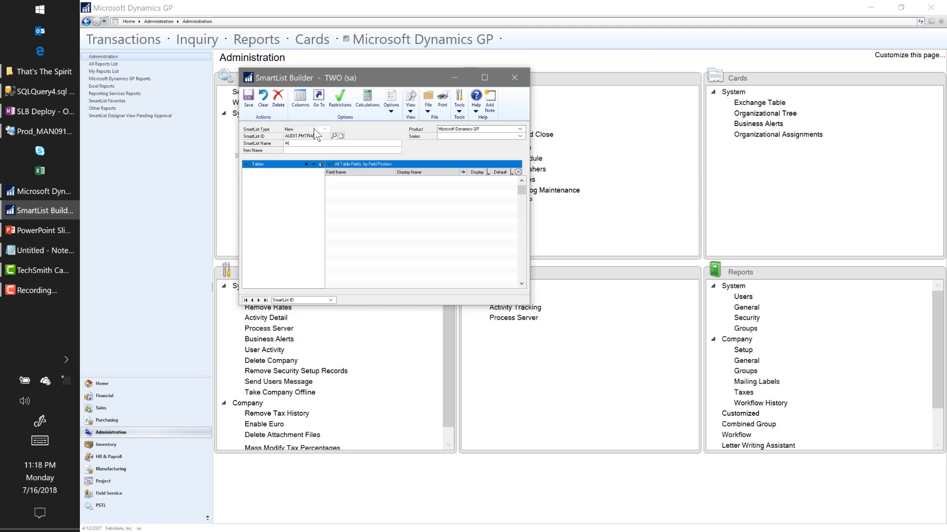
{"action": "type", "text": "Audit - Payables Transactions"}
{"action": "key", "text": "Tab"}
{"action": "key", "text": "Tab"}
{"action": "key", "text": "Tab"}
{"action": "key", "text": "p"}
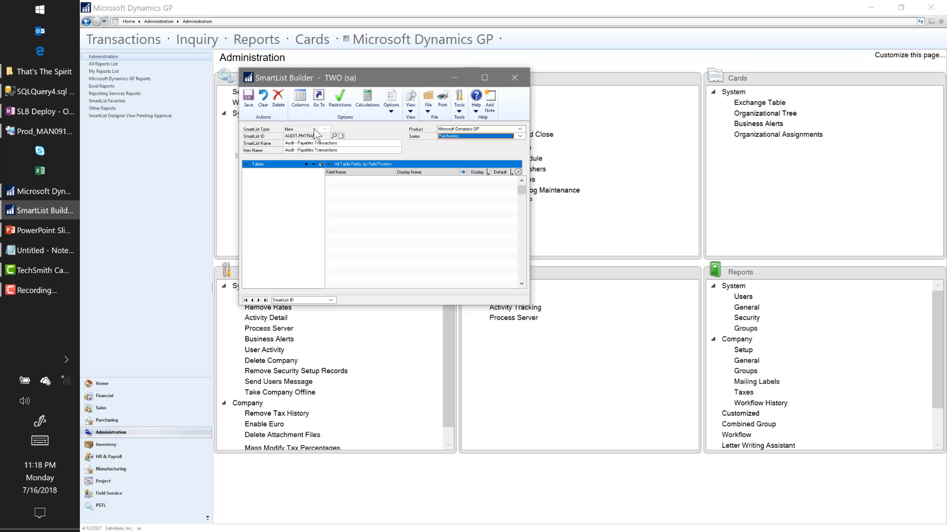
{"action": "key", "text": "Tab"}
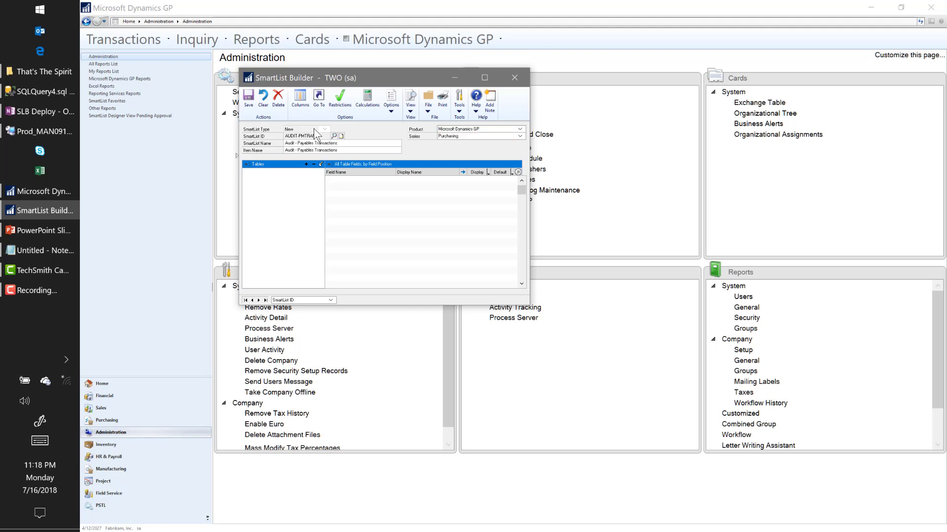
{"action": "left_click", "coordinate": [306, 164]}
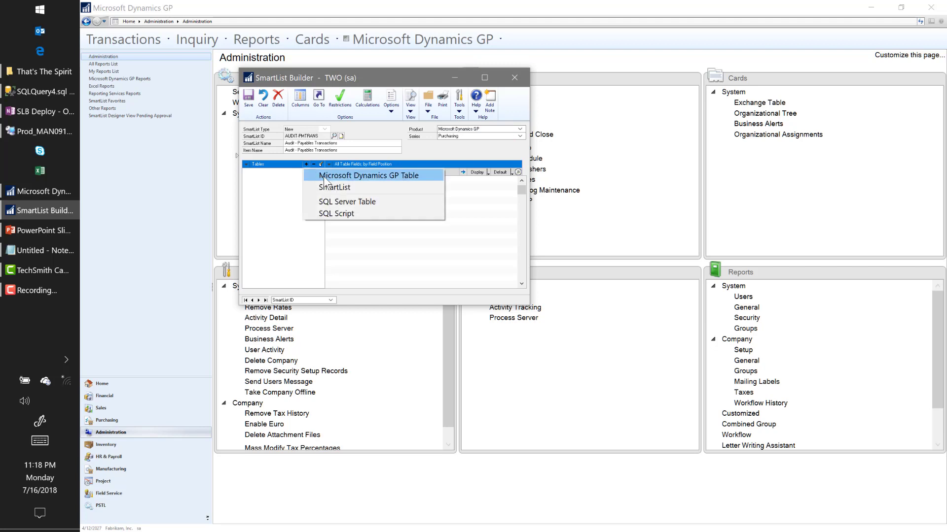
Choose the SQL view View_Audit_PM_Transaction from the company database as the SmartList source
{"action": "left_click", "coordinate": [341, 201]}
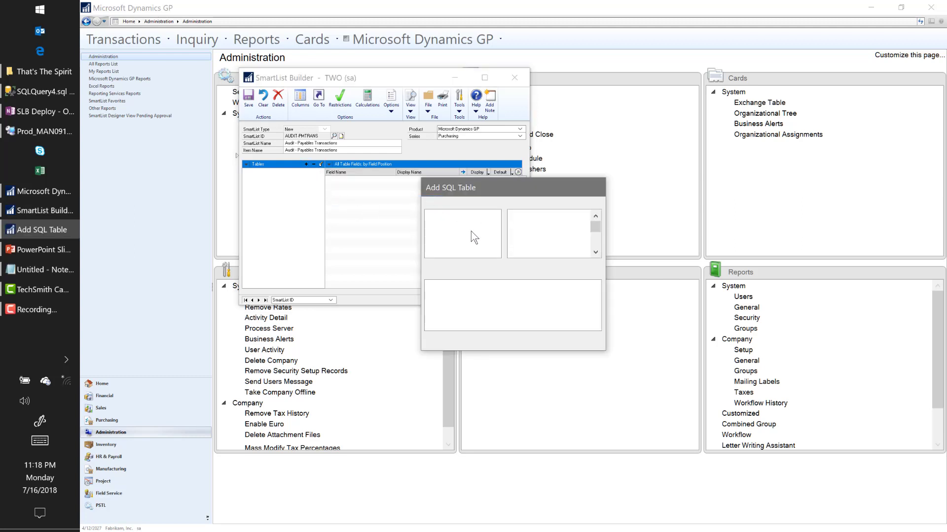
{"action": "left_click", "coordinate": [544, 205]}
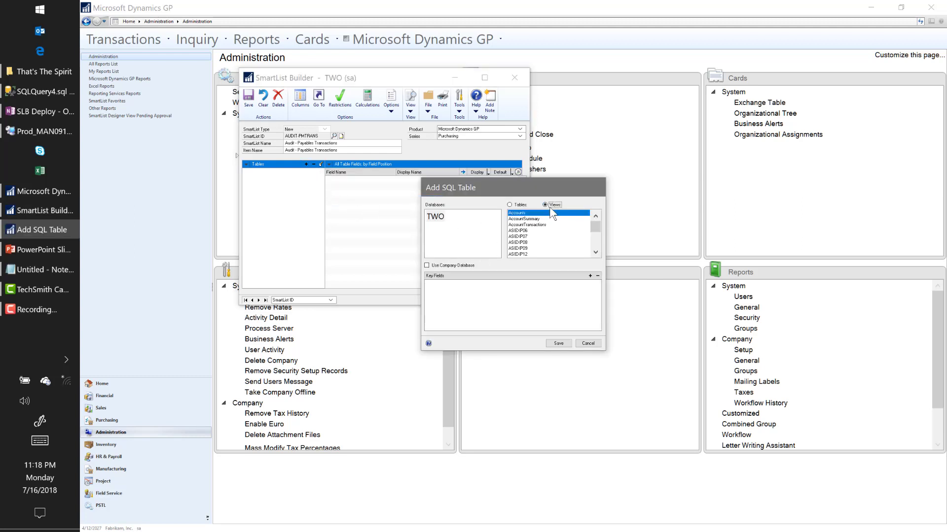
{"action": "left_click_drag", "start_coordinate": [595, 228], "coordinate": [596, 241]}
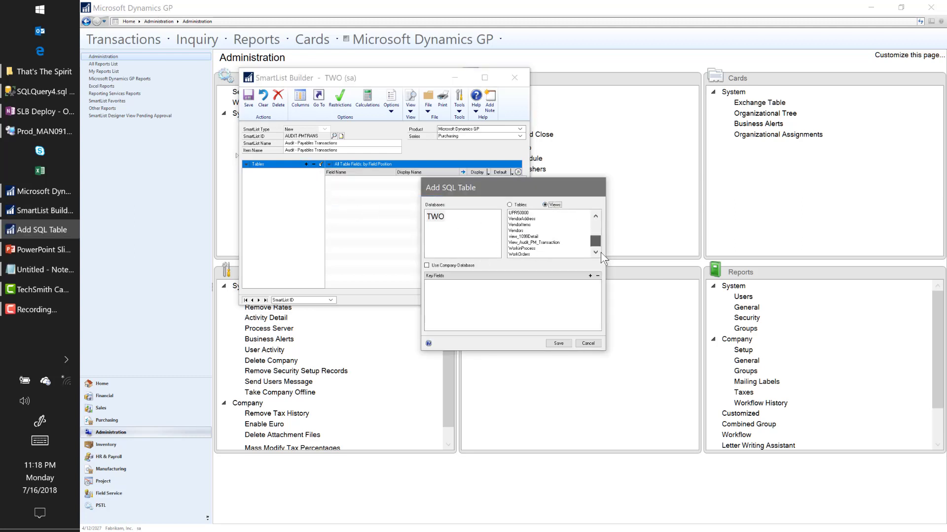
{"action": "left_click", "coordinate": [528, 242]}
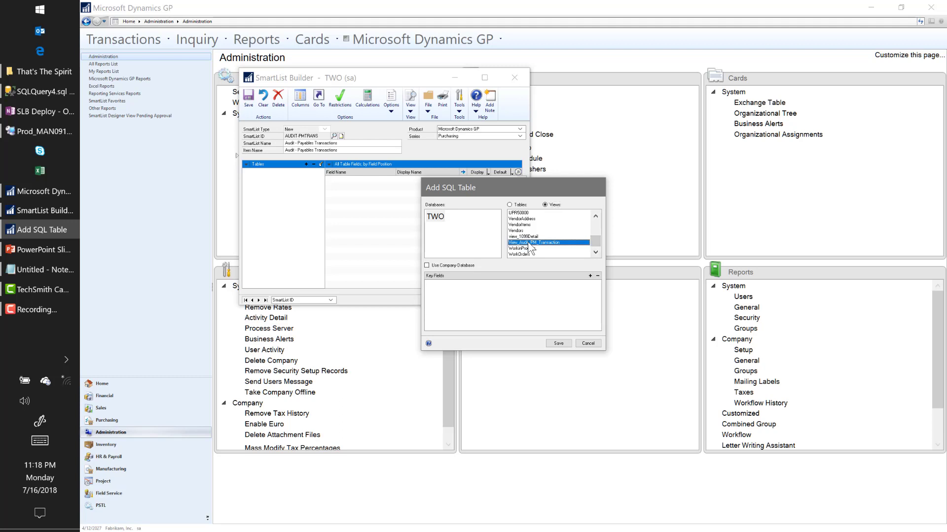
{"action": "left_click", "coordinate": [427, 266]}
{"action": "left_click", "coordinate": [527, 244]}
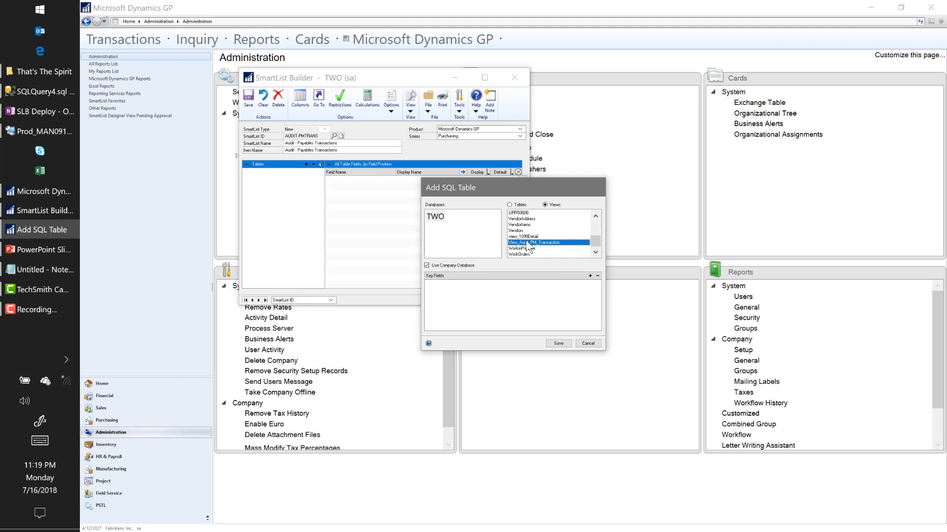
Key the view on Voucher Number, Vendor ID and Document Type and save it to the SmartList
{"action": "left_click", "coordinate": [589, 275]}
{"action": "left_click", "coordinate": [529, 266]}
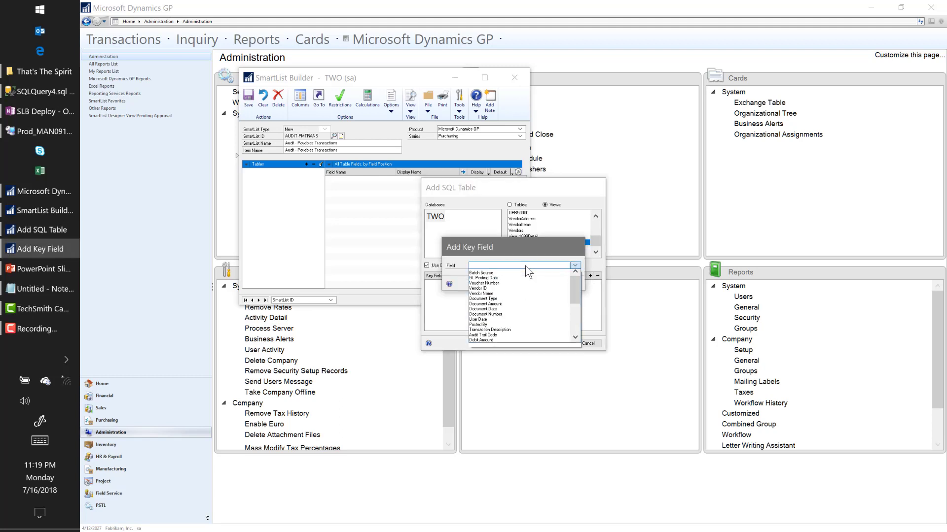
{"action": "left_click", "coordinate": [496, 288]}
{"action": "left_click", "coordinate": [544, 283]}
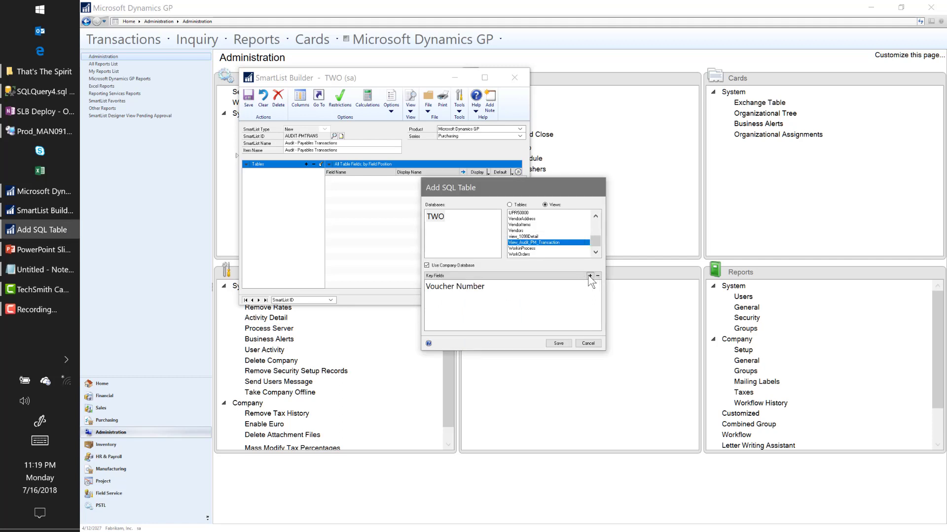
{"action": "left_click", "coordinate": [590, 275]}
{"action": "left_click", "coordinate": [529, 266]}
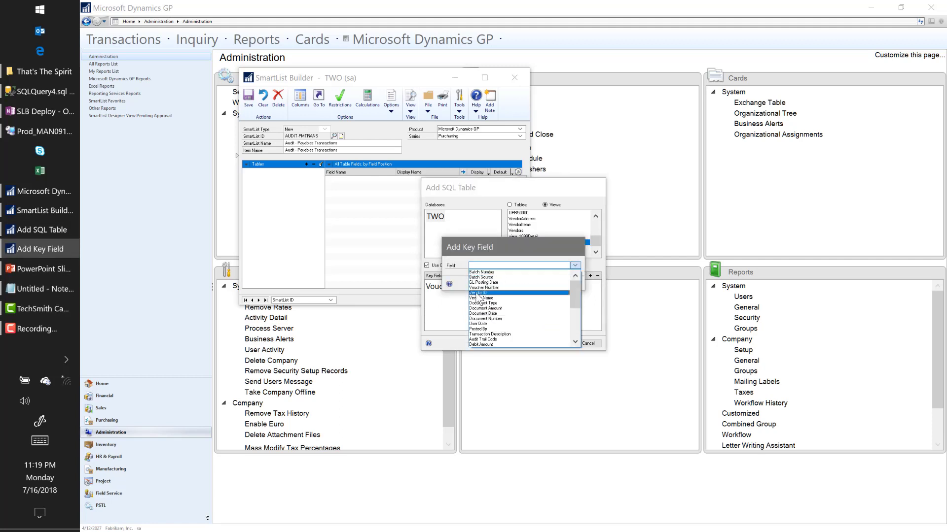
{"action": "left_click", "coordinate": [481, 293]}
{"action": "left_click", "coordinate": [543, 283]}
{"action": "left_click", "coordinate": [589, 275]}
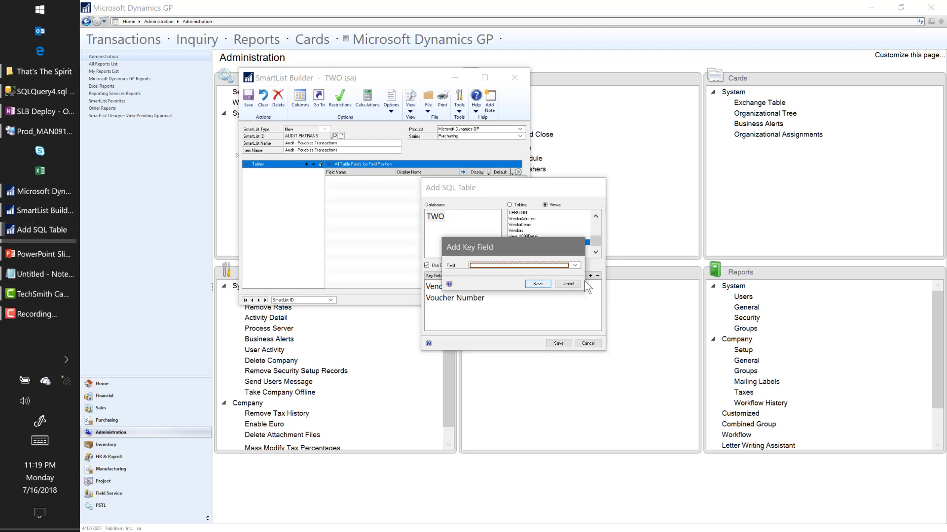
{"action": "left_click", "coordinate": [520, 266]}
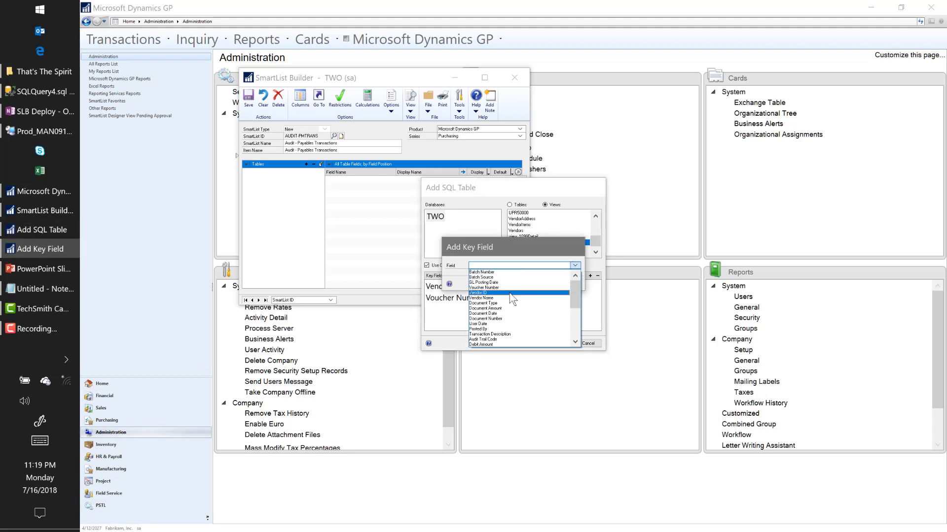
{"action": "left_click", "coordinate": [499, 304]}
{"action": "left_click", "coordinate": [538, 285]}
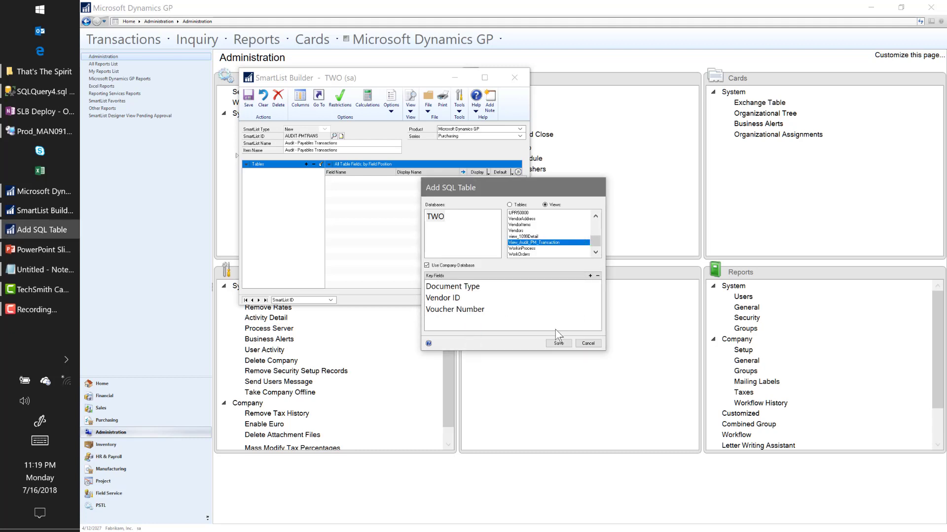
{"action": "left_click", "coordinate": [558, 343]}
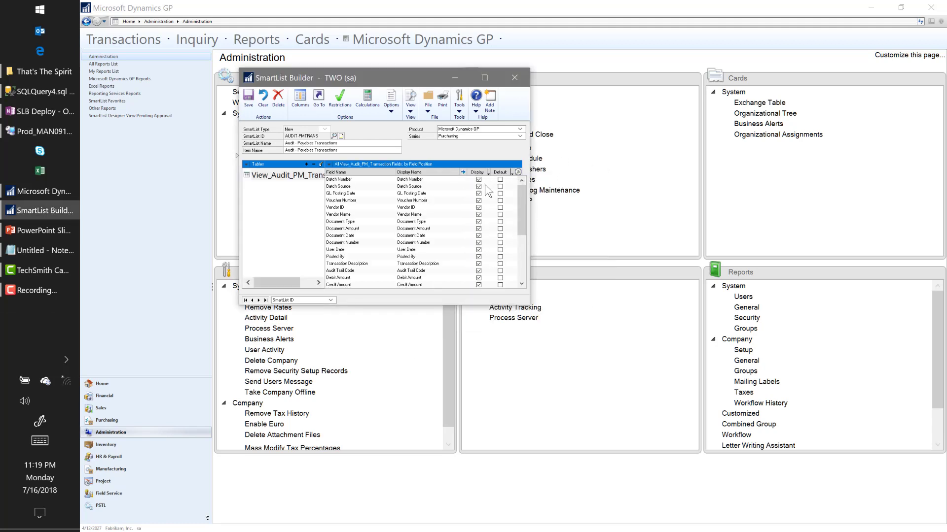
Make Batch Number, Batch Source, GL Posting Date, Voucher Number, Vendor ID and Vendor Name default columns
{"action": "left_click", "coordinate": [500, 179]}
{"action": "left_click", "coordinate": [500, 186]}
{"action": "left_click", "coordinate": [500, 193]}
{"action": "left_click", "coordinate": [500, 200]}
{"action": "left_click", "coordinate": [500, 207]}
{"action": "left_click", "coordinate": [500, 214]}
Leave Go To links unchanged, save the AUDIT-PMTRANS SmartList, and close SmartList Builder
{"action": "left_click", "coordinate": [319, 105]}
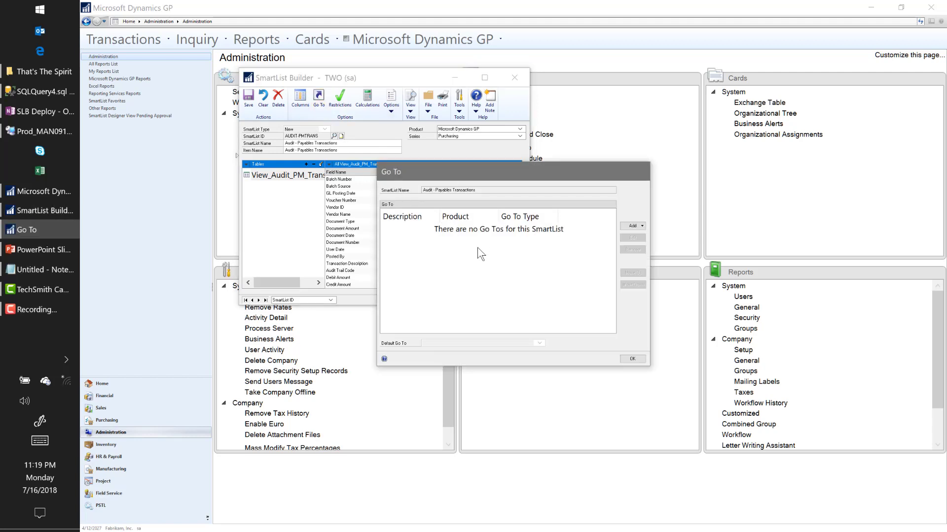
{"action": "left_click", "coordinate": [632, 359]}
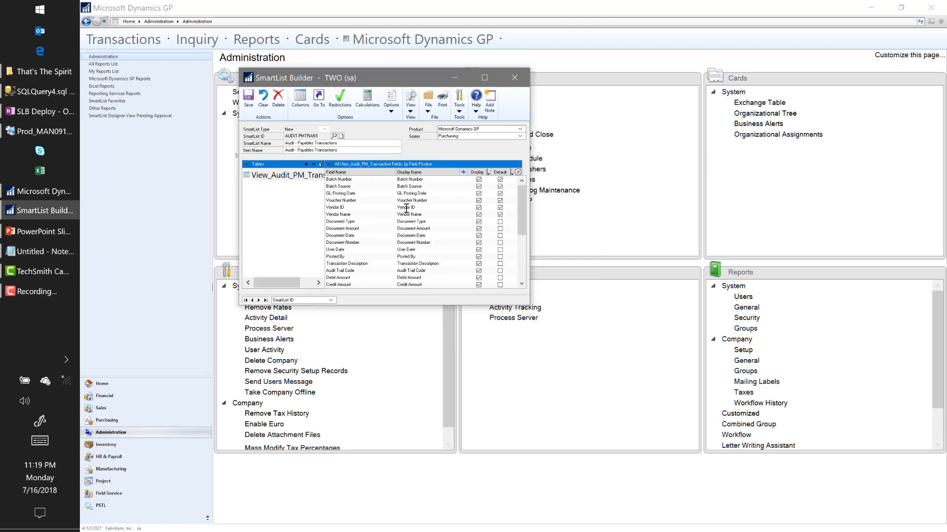
{"action": "left_click", "coordinate": [249, 99]}
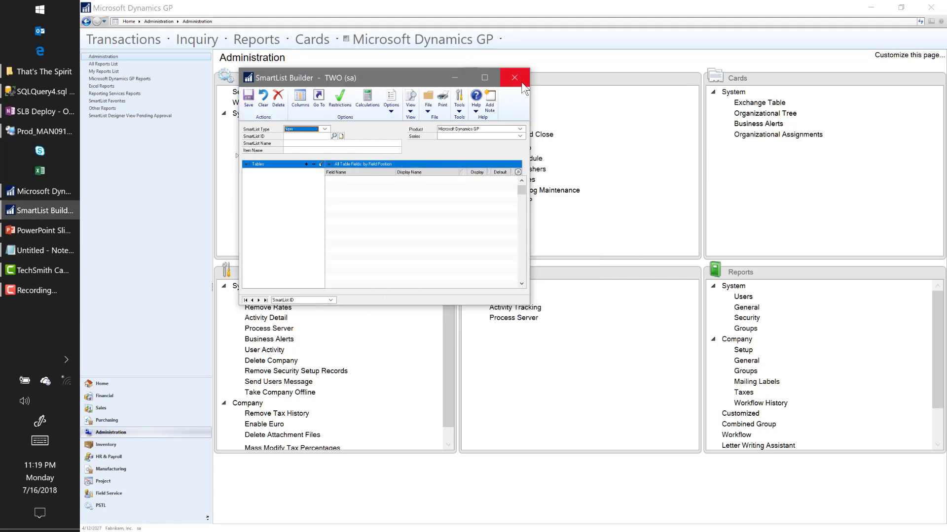
{"action": "left_click", "coordinate": [514, 77]}
{"action": "left_click", "coordinate": [430, 36]}
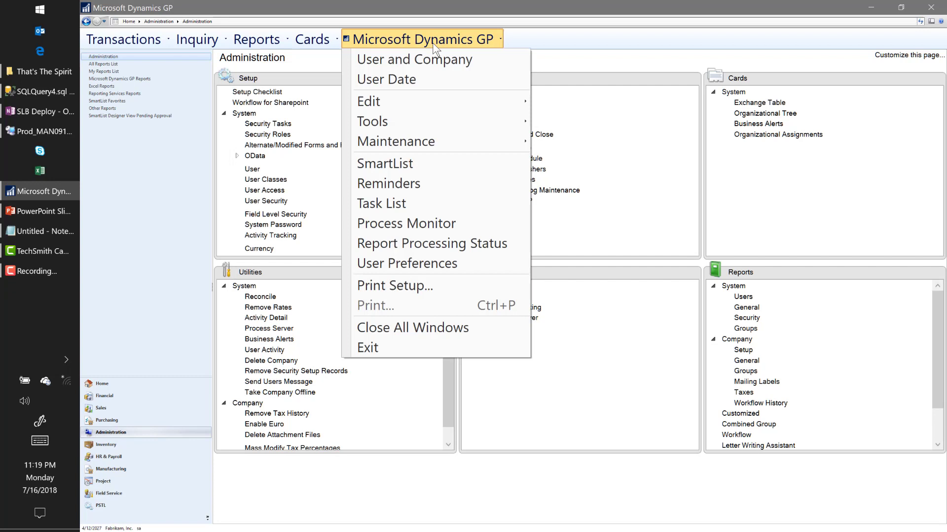
Apply the pending SmartList Builder changes through SmartList, then close the SmartList window
{"action": "left_click", "coordinate": [461, 167]}
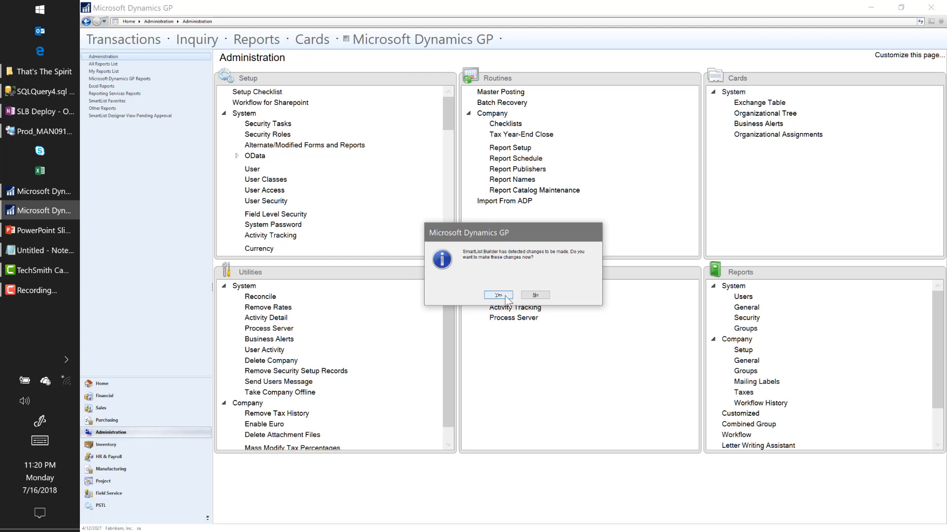
{"action": "left_click", "coordinate": [505, 295]}
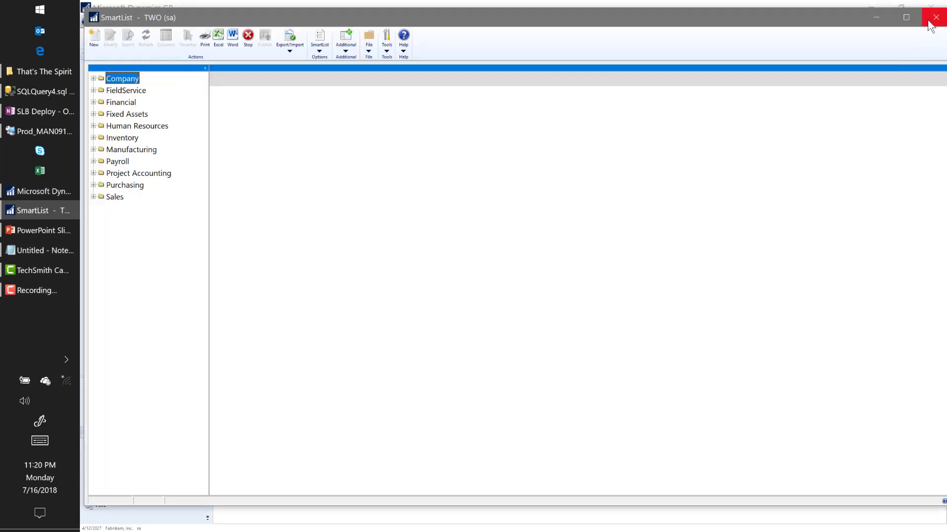
{"action": "left_click", "coordinate": [930, 20]}
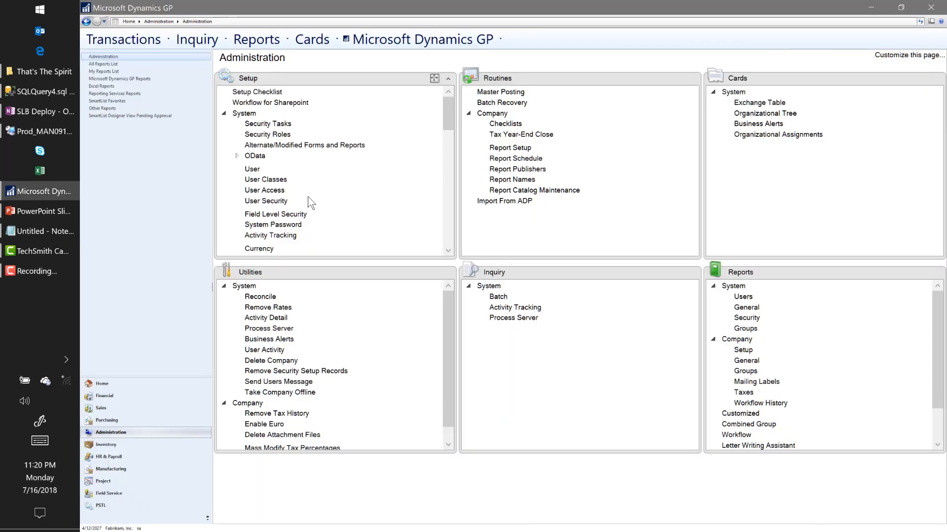
Load the DEFAULTUSER security task, filtered to product SmartList, type SmartList Object, series SmartList Objects
{"action": "left_click", "coordinate": [262, 124]}
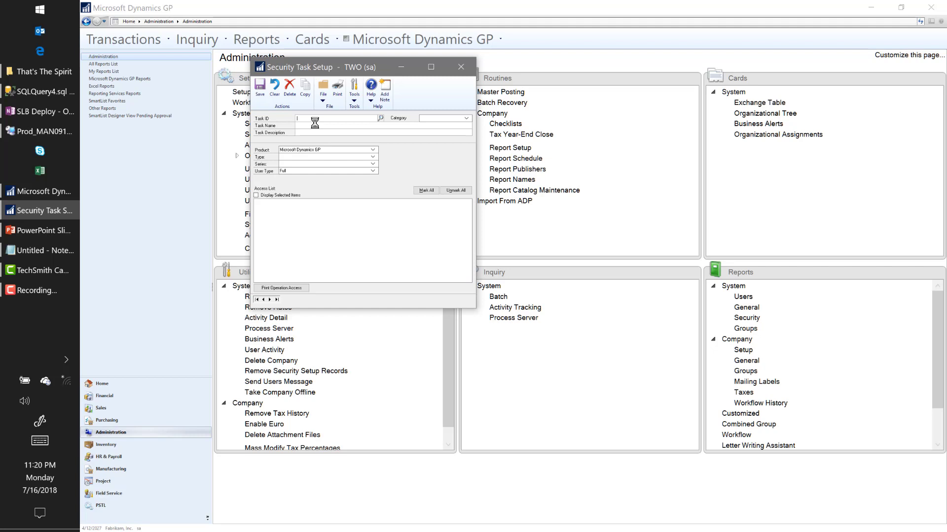
{"action": "type", "text": "DEFAU"}
{"action": "left_click", "coordinate": [315, 125]}
{"action": "key", "text": "Down"}
{"action": "key", "text": "Down"}
{"action": "key", "text": "Down"}
{"action": "key", "text": "Down"}
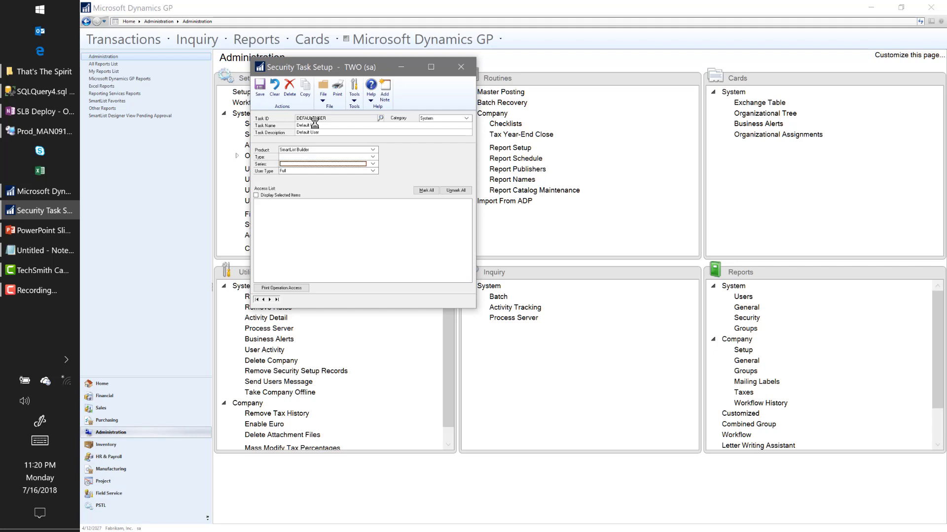
{"action": "key", "text": "Down"}
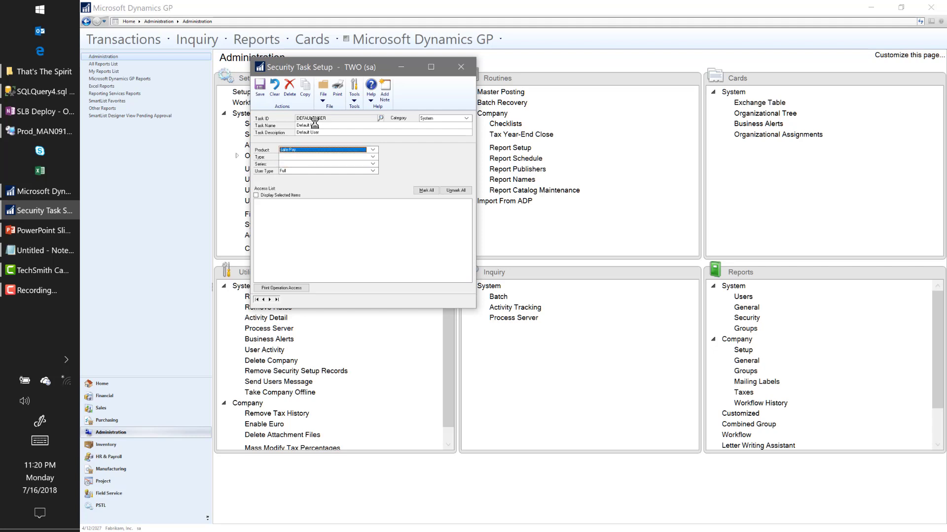
{"action": "key", "text": "Tab"}
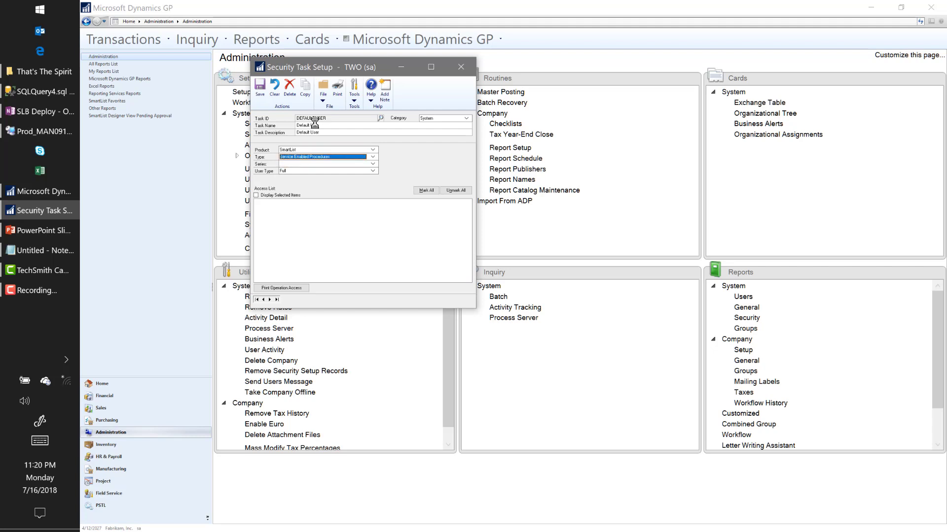
{"action": "key", "text": "Down"}
{"action": "key", "text": "Tab"}
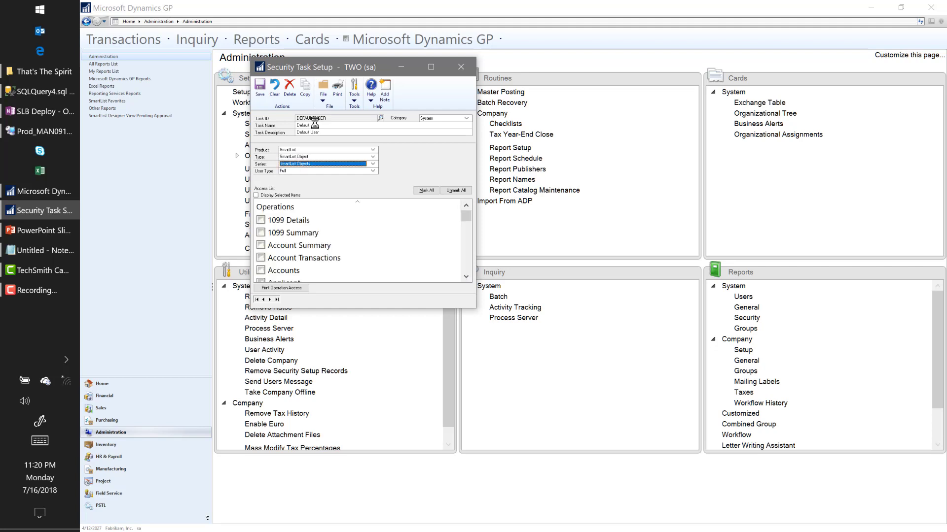
{"action": "key", "text": "Tab"}
Grant DEFAULTUSER access to Audit - Payables Transactions, save the task and close the setup
{"action": "scroll", "coordinate": [300, 250], "scroll_direction": "down", "scroll_amount": 5}
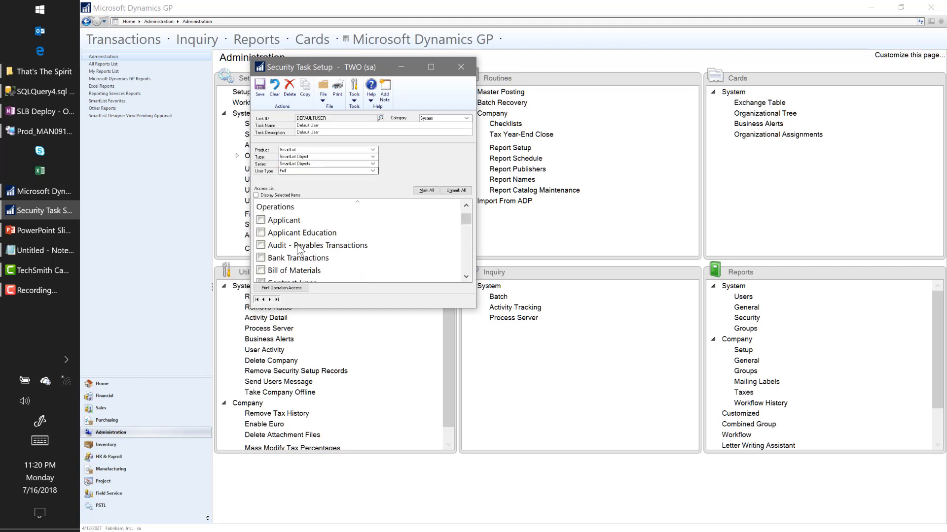
{"action": "left_click", "coordinate": [261, 245]}
{"action": "left_click", "coordinate": [275, 89]}
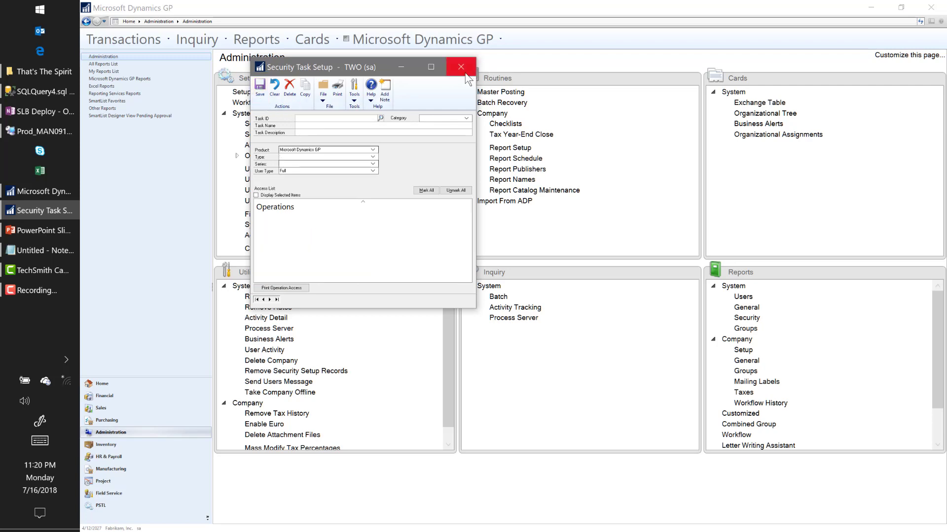
{"action": "left_click", "coordinate": [463, 68]}
{"action": "left_click", "coordinate": [431, 39]}
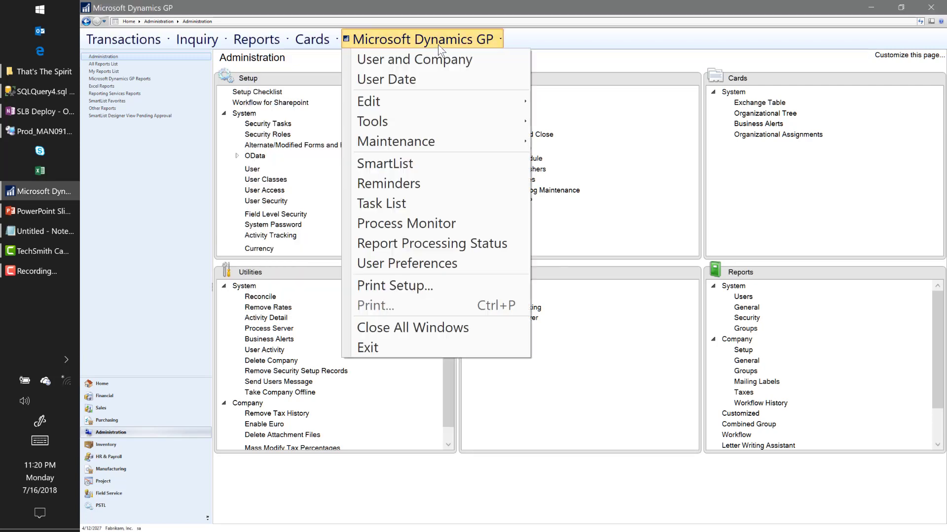
Open the Audit - Payables Transactions list from the Purchasing category in SmartList
{"action": "left_click", "coordinate": [433, 163]}
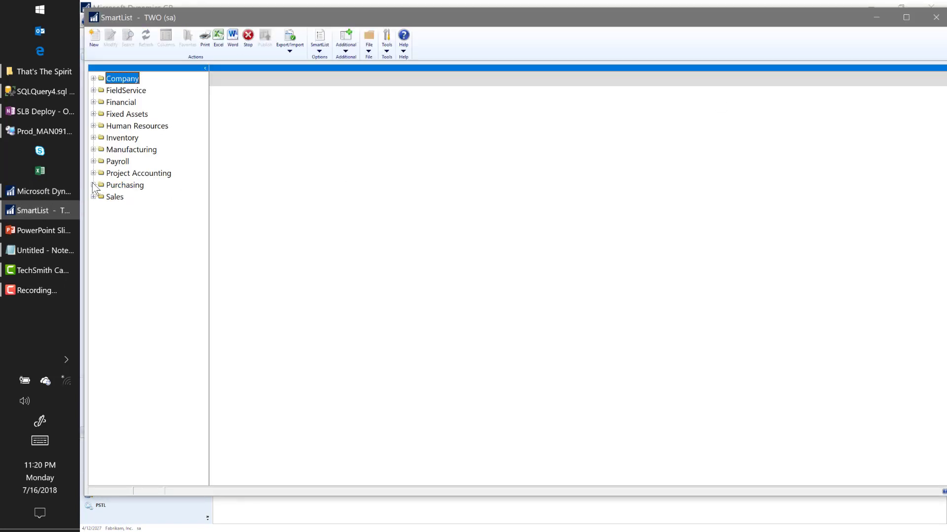
{"action": "left_click", "coordinate": [93, 185]}
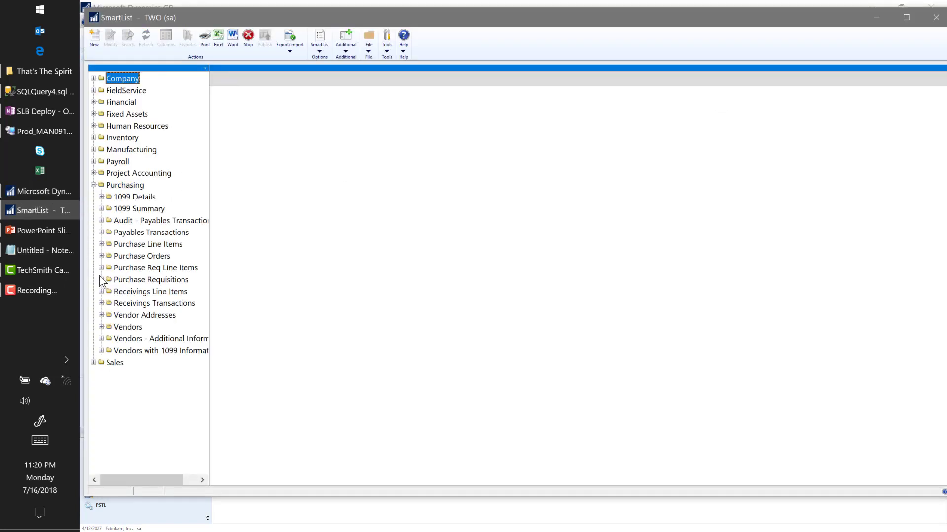
{"action": "left_click", "coordinate": [203, 221]}
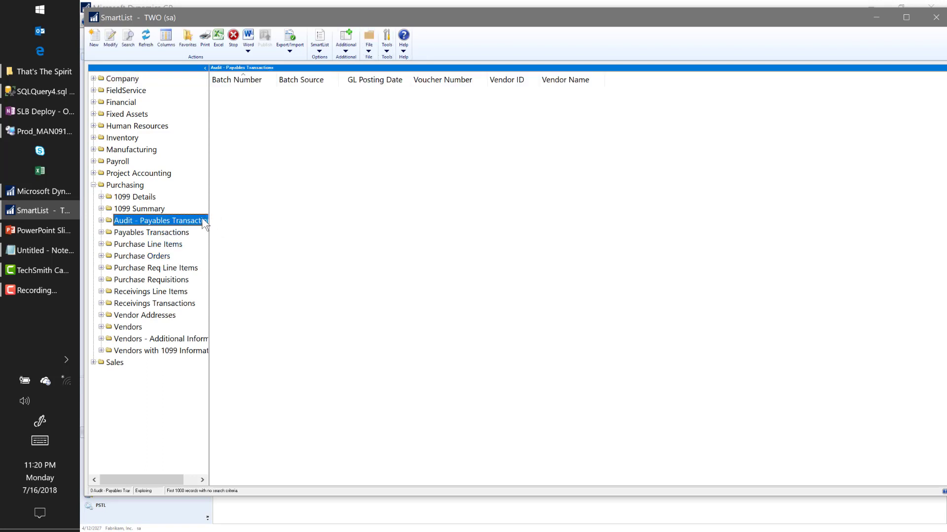